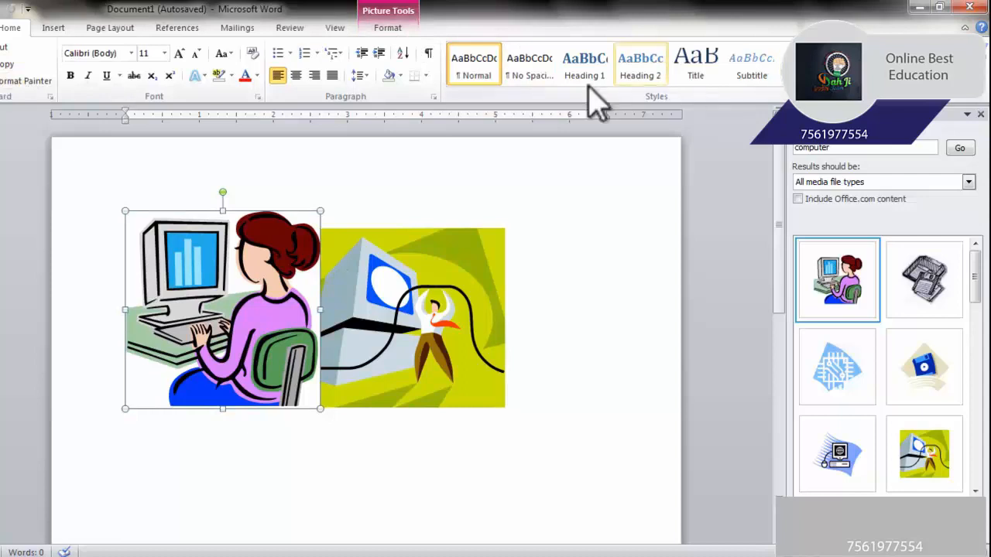
click(387, 28)
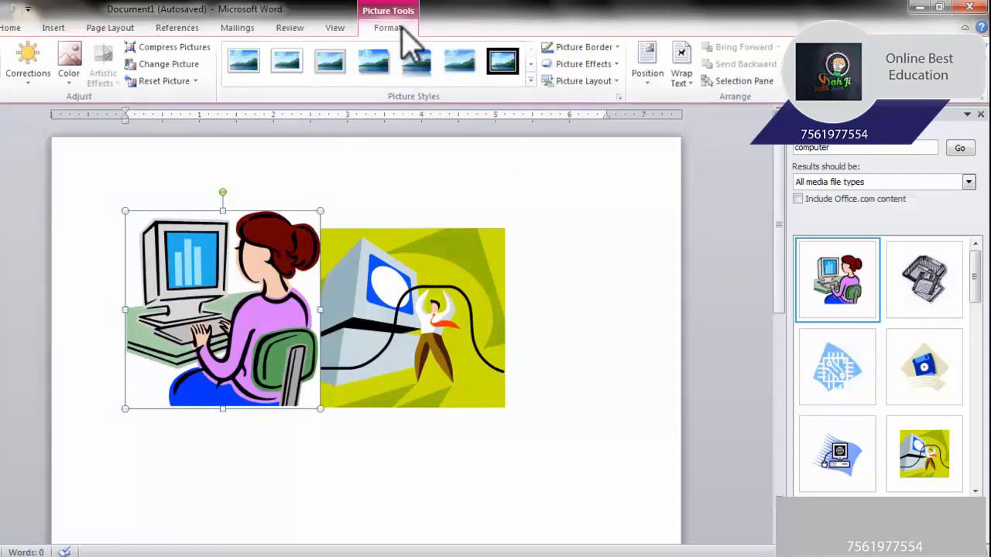
click(548, 378)
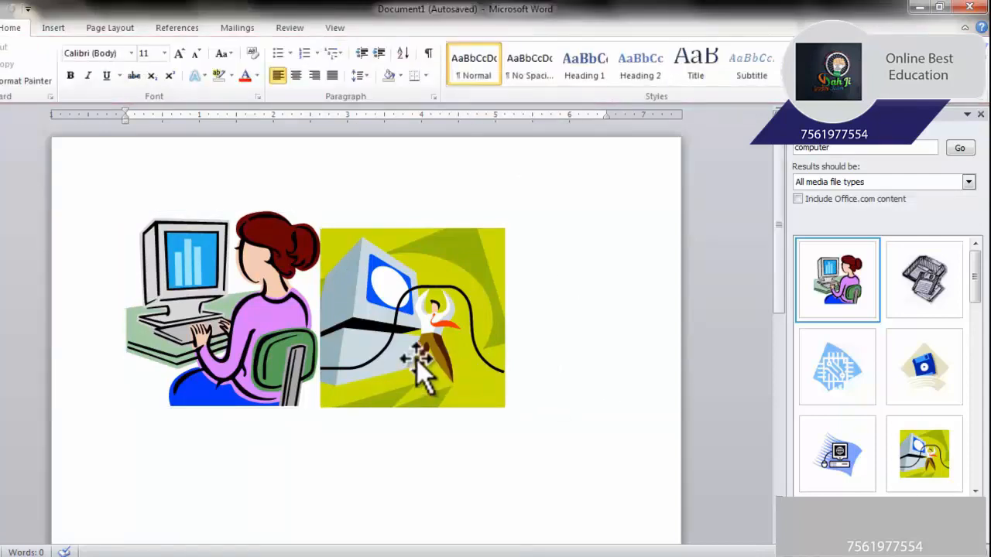
click(416, 360)
click(278, 339)
click(387, 341)
click(284, 336)
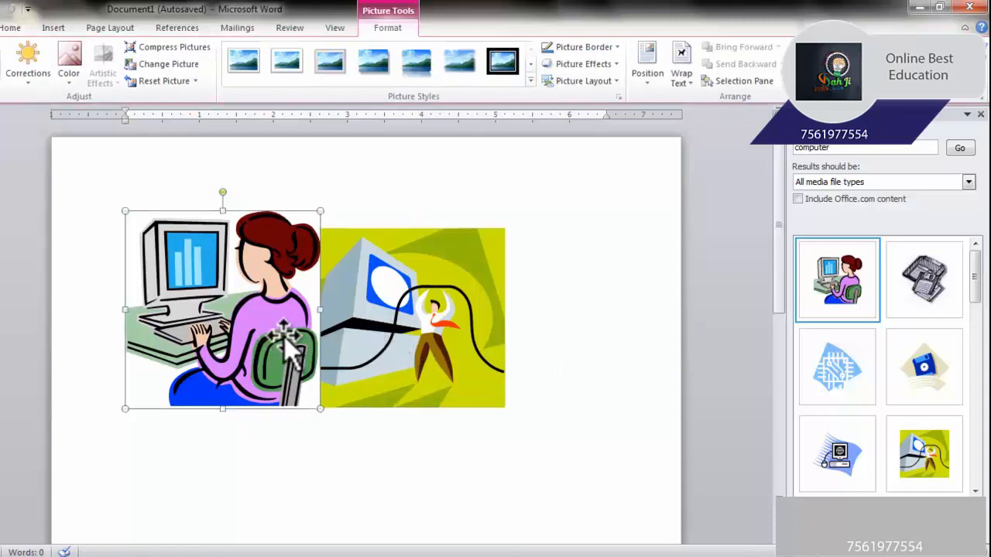
click(387, 341)
click(269, 342)
click(391, 341)
click(283, 342)
click(425, 338)
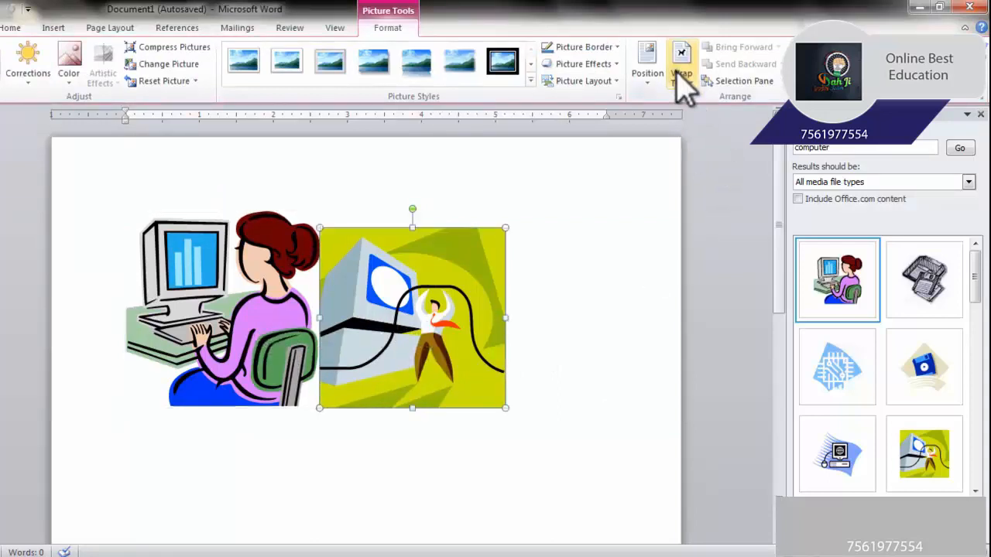
- Swap the order of the two inline pictures back and forth by moving each one ahead of the other
drag(488, 364, 194, 345)
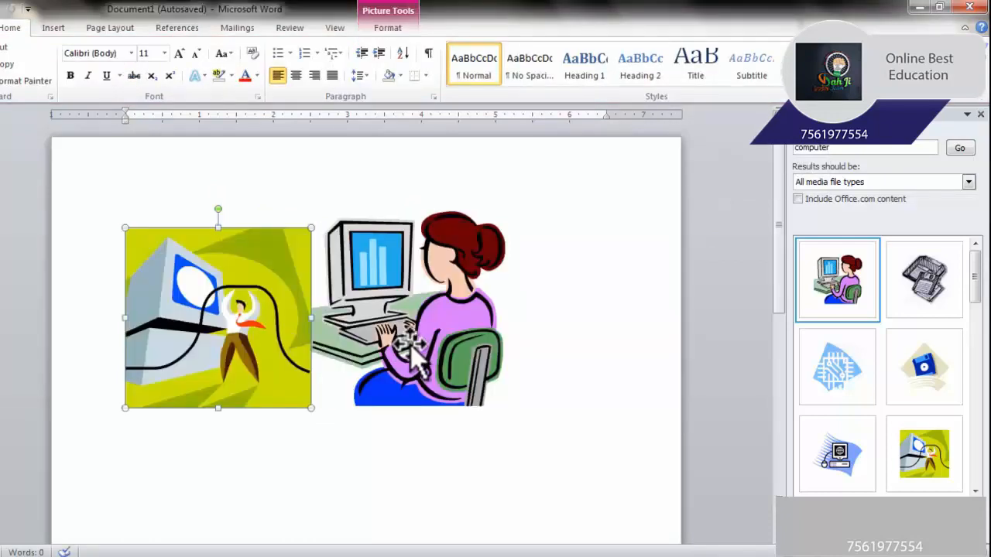
drag(410, 346, 328, 358)
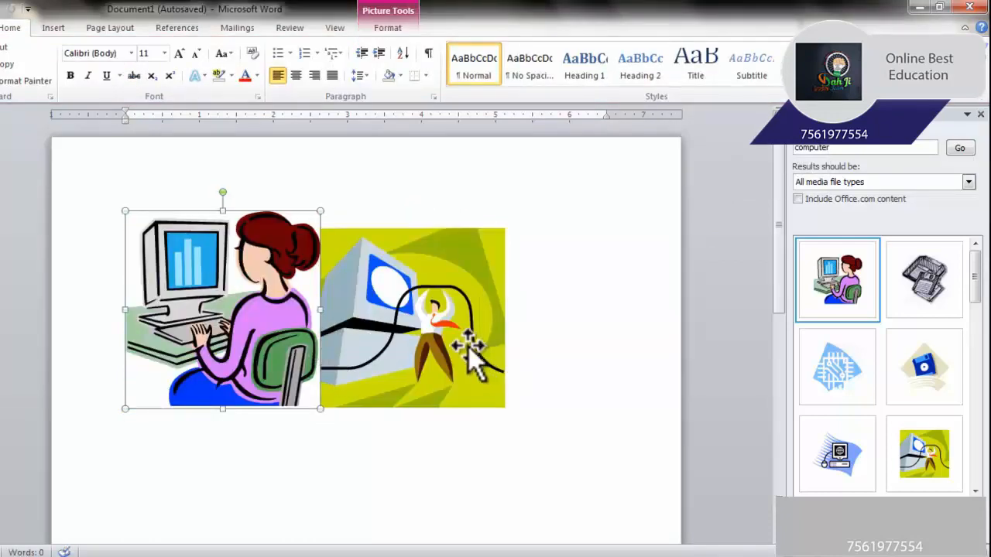
drag(390, 331, 299, 339)
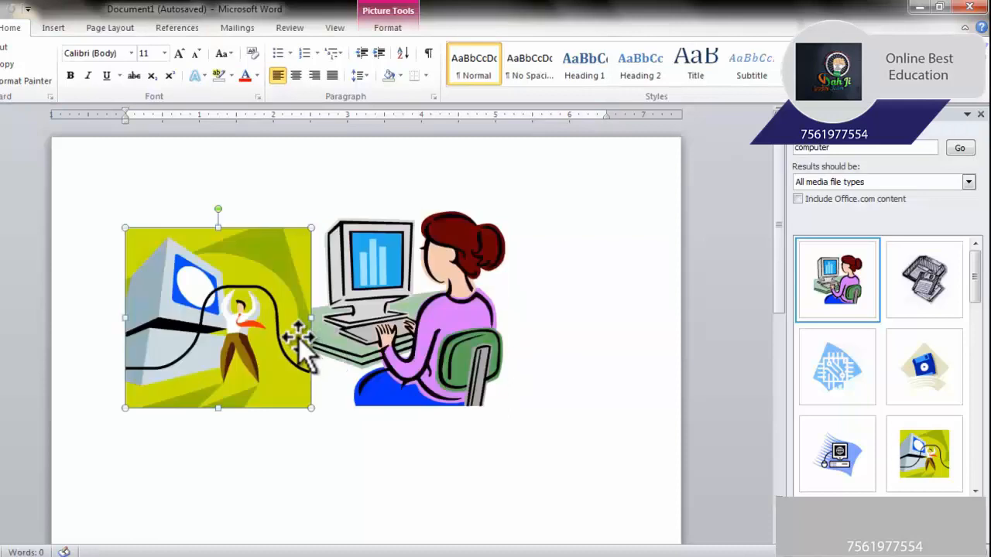
drag(414, 345, 320, 337)
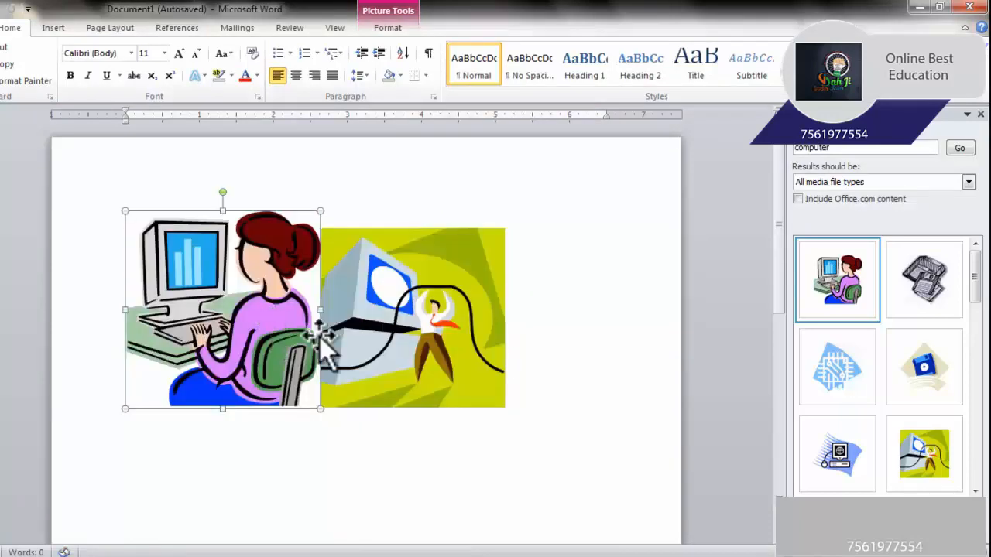
- Set the text wrapping of both the woman picture and the yellow computer picture to Square
click(553, 320)
click(275, 321)
click(387, 27)
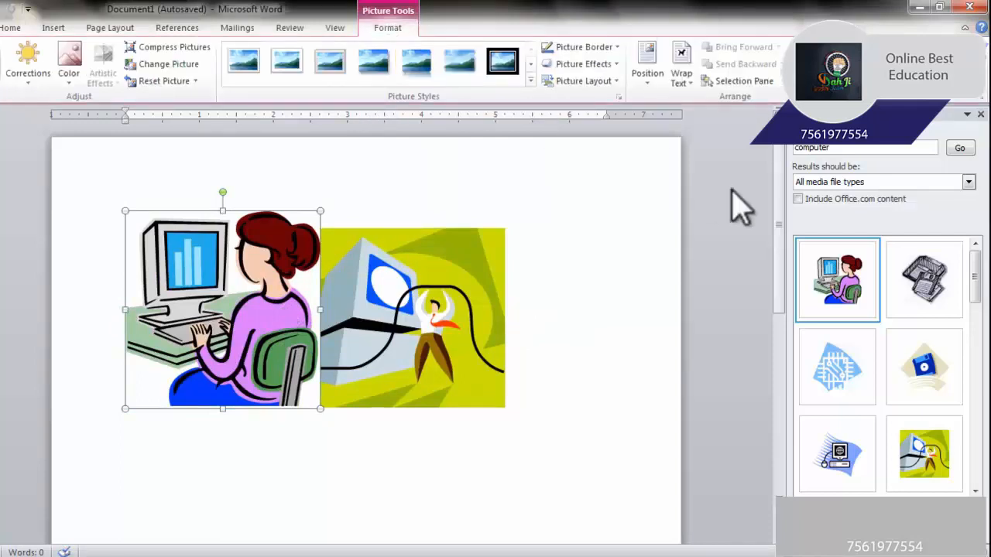
click(681, 76)
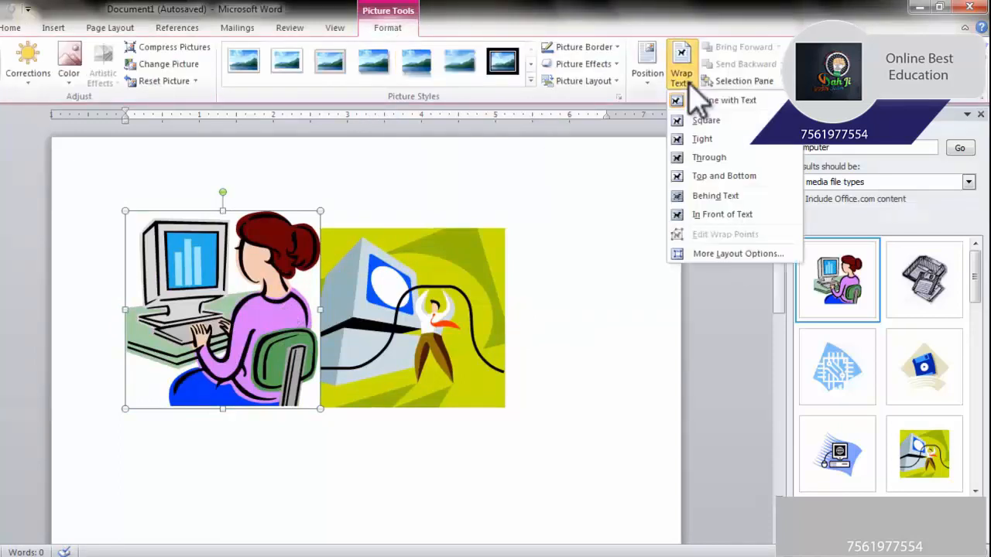
click(685, 122)
click(502, 290)
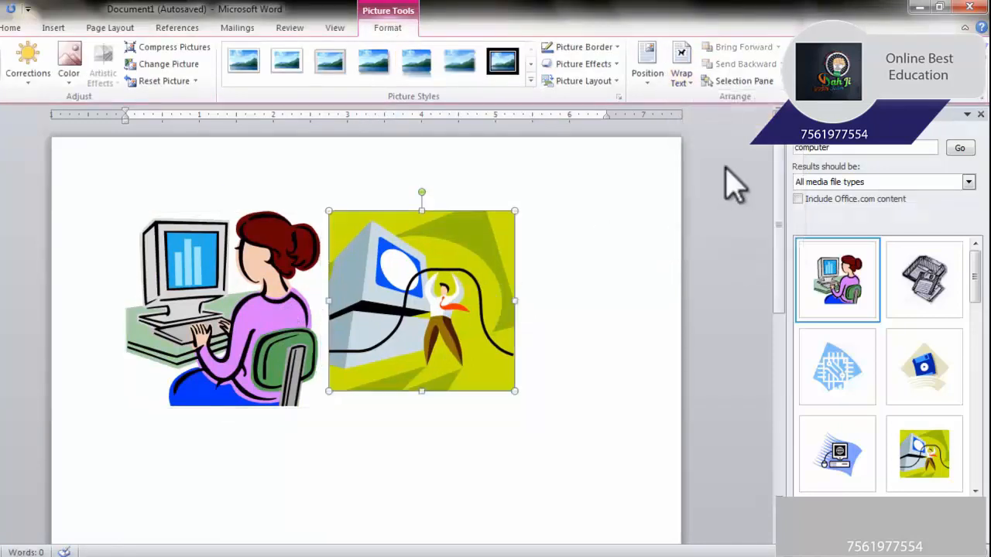
click(680, 82)
click(696, 124)
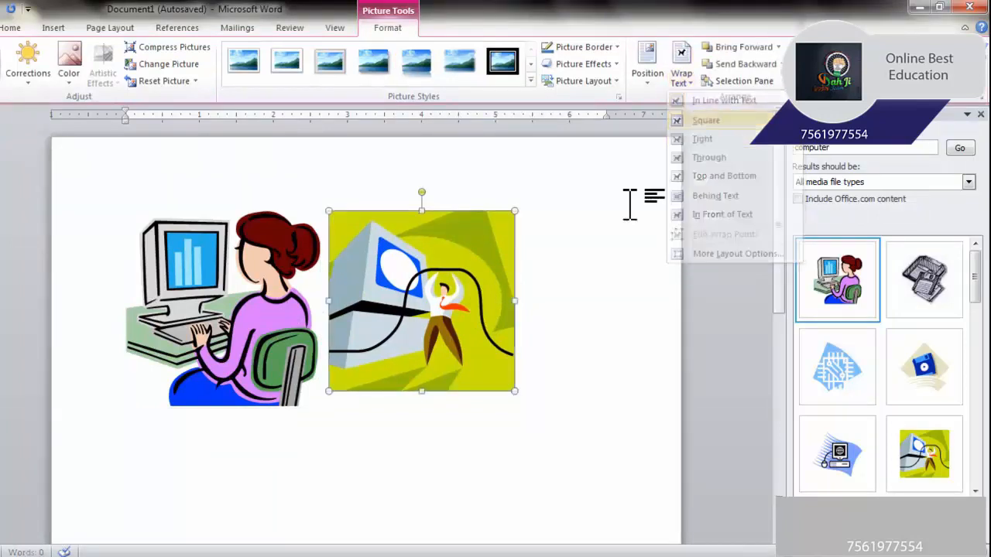
- Move the yellow computer picture so that it partly overlaps the woman picture
click(584, 315)
click(313, 325)
click(408, 341)
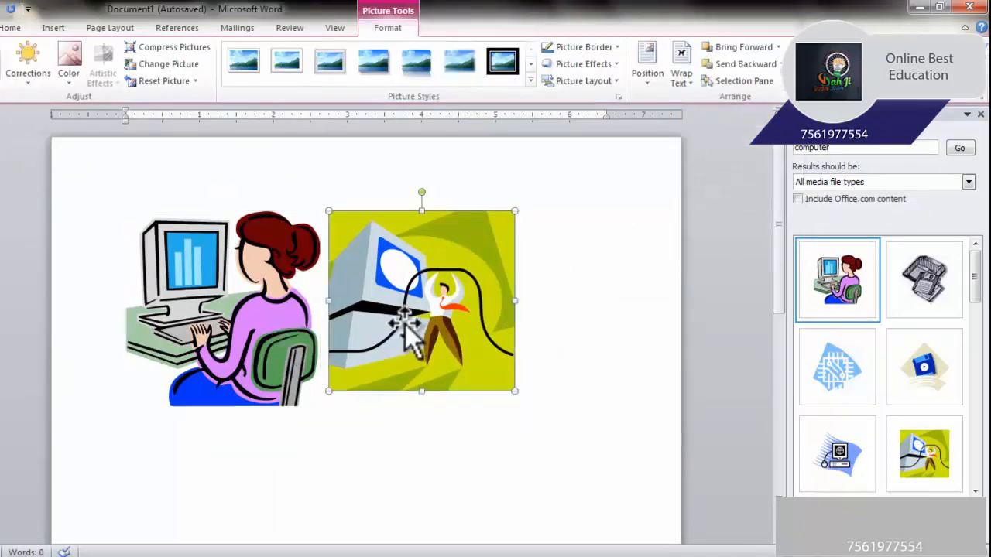
click(583, 350)
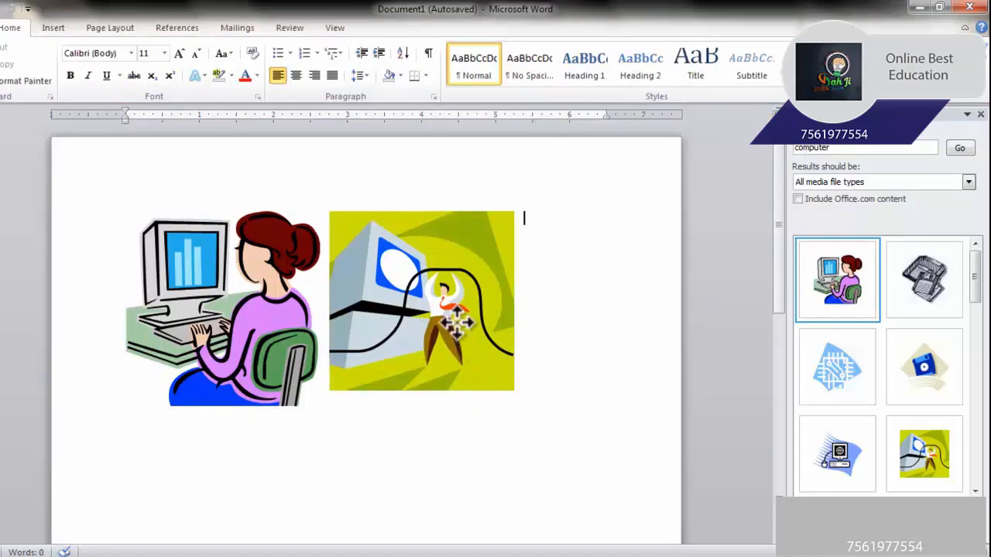
drag(456, 321, 357, 343)
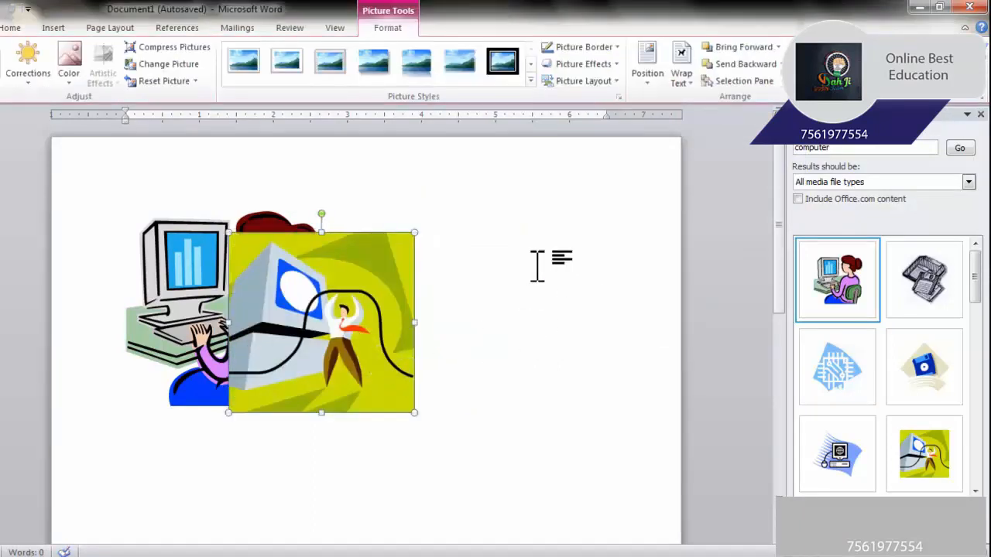
click(483, 315)
click(314, 290)
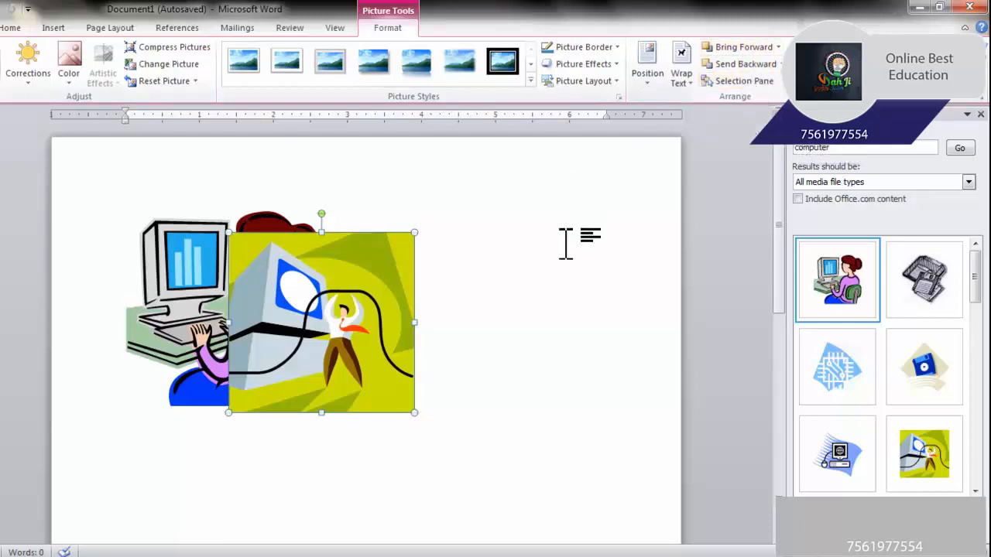
- Bring the woman picture forward over the yellow picture and send it backward again
click(560, 275)
click(205, 293)
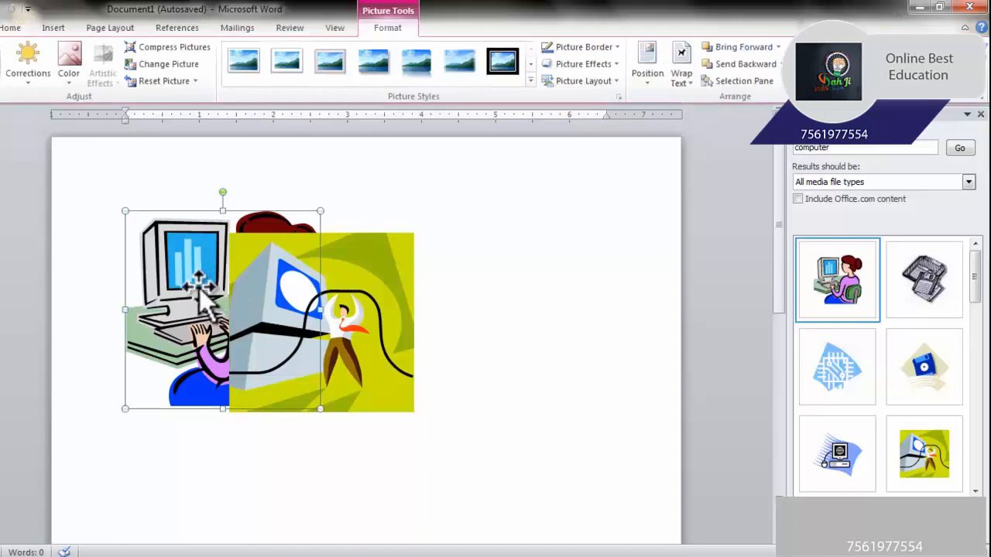
click(727, 49)
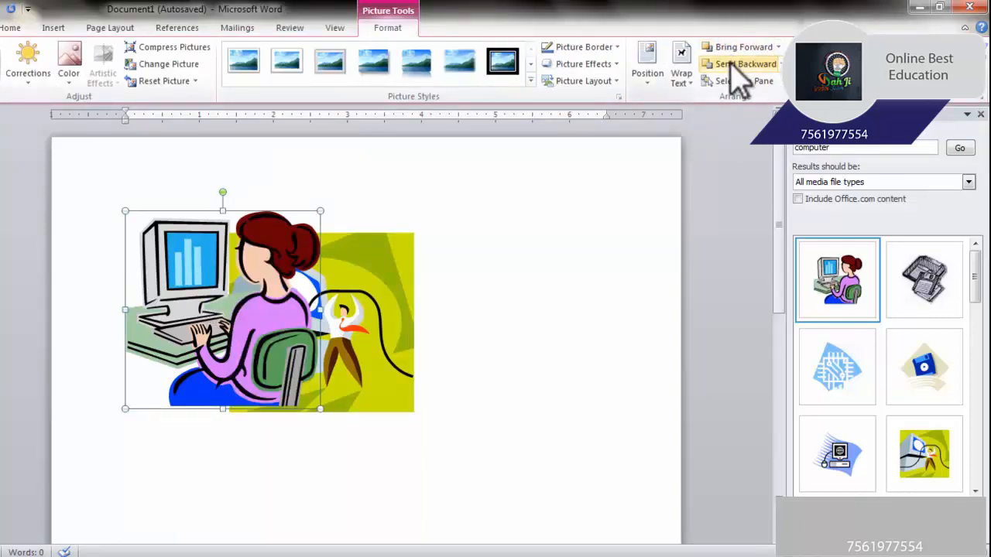
click(739, 66)
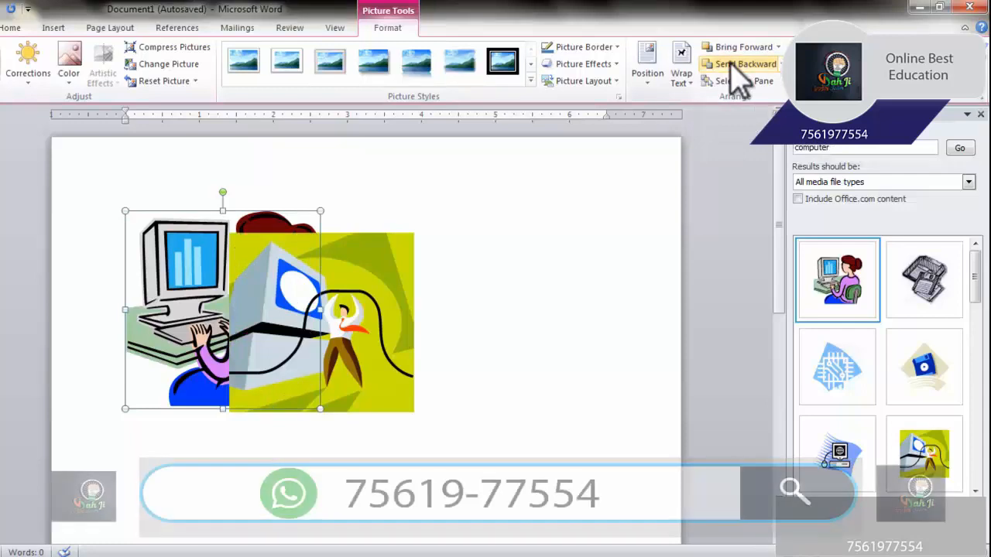
- Open the Selection Pane and select each picture on the page to check which entry it matches
click(735, 81)
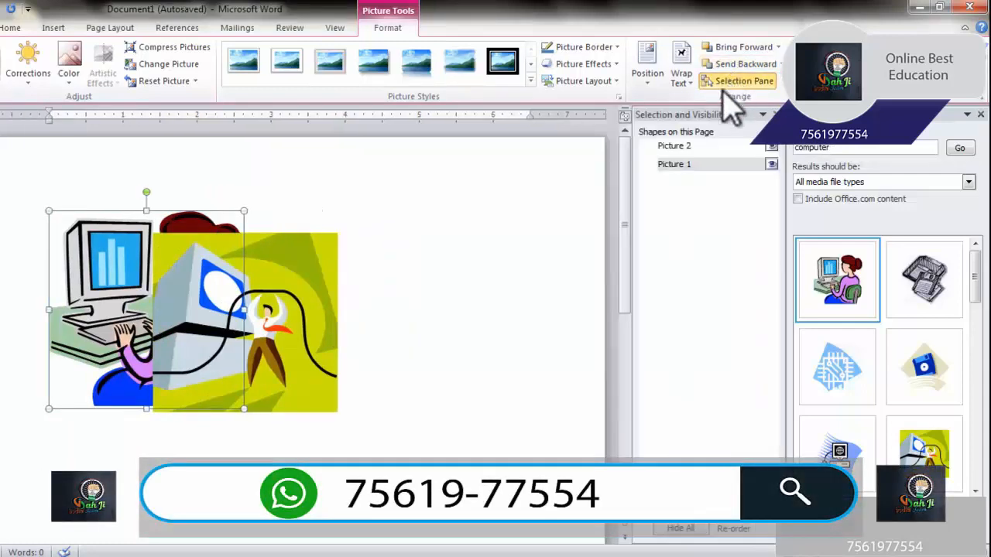
click(264, 285)
click(113, 286)
click(233, 301)
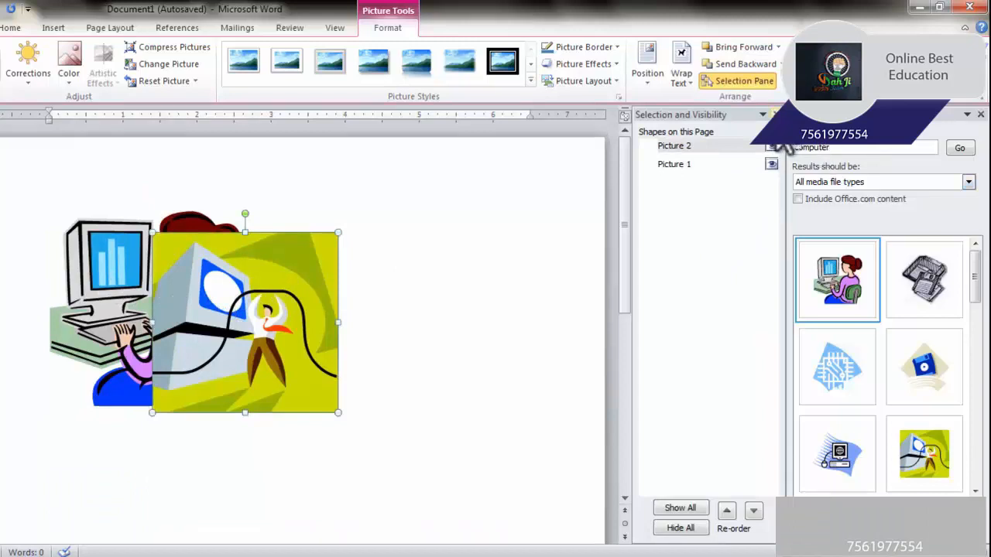
- Hide all pictures on the page, show them all again, and close the Selection Pane
click(680, 528)
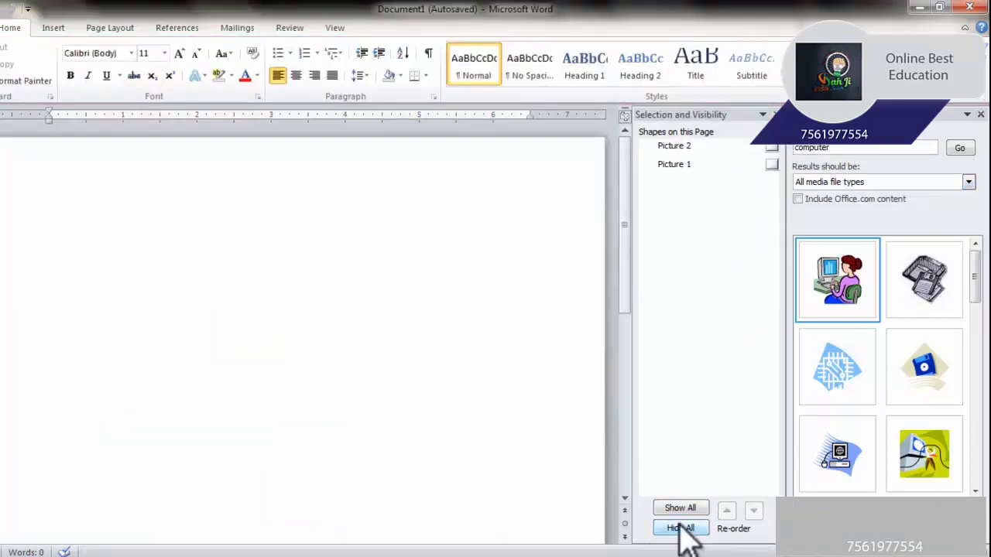
click(678, 509)
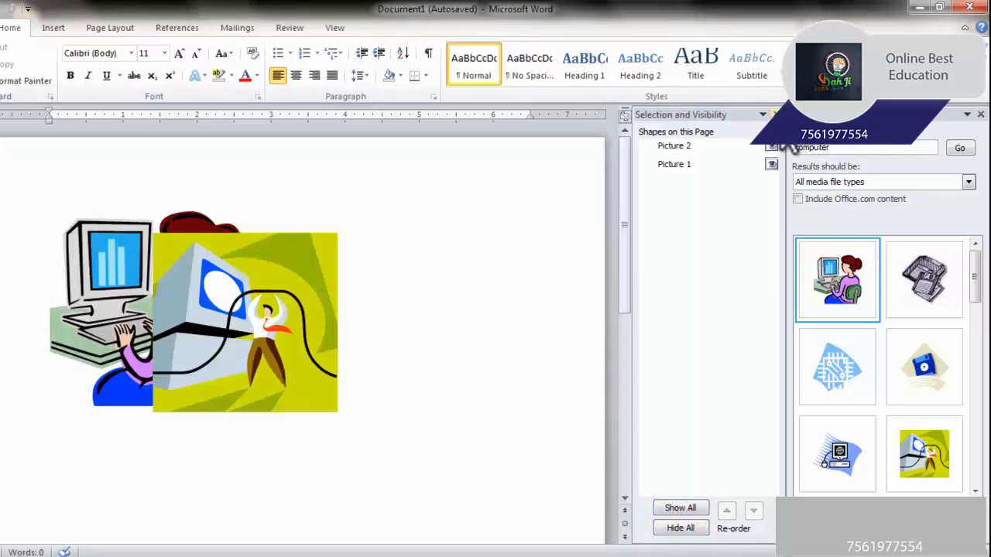
click(775, 115)
- Align the yellow computer picture with the left margin
click(356, 373)
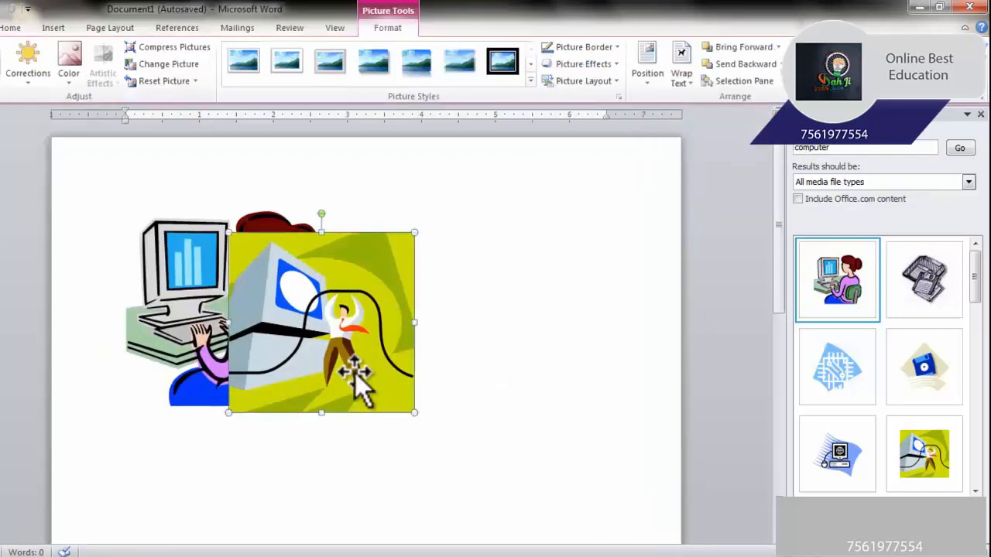
click(582, 350)
click(398, 336)
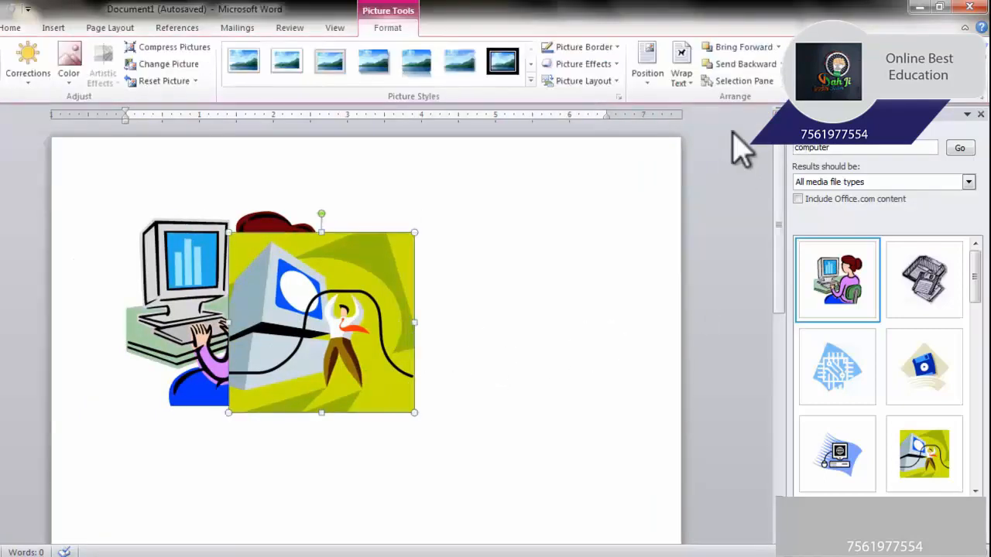
click(807, 47)
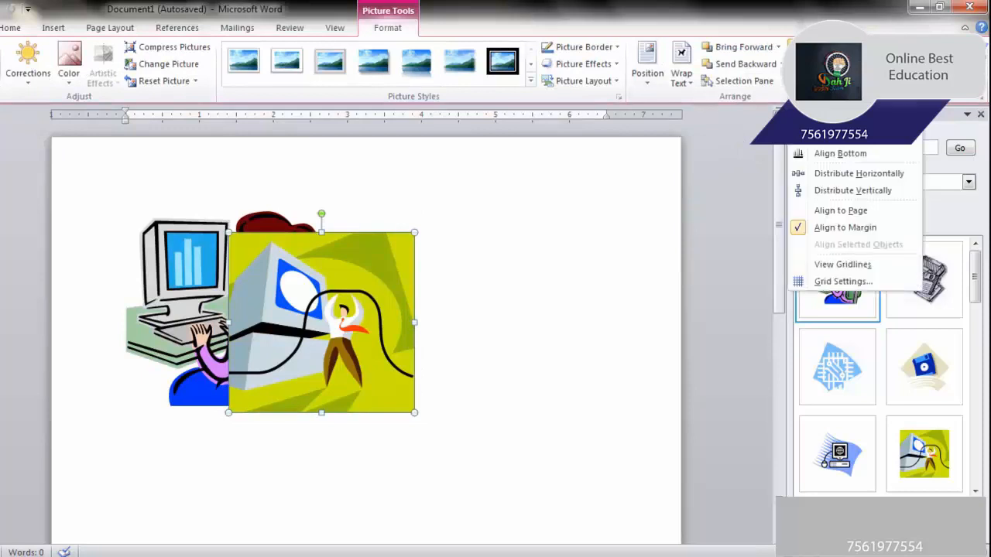
click(840, 68)
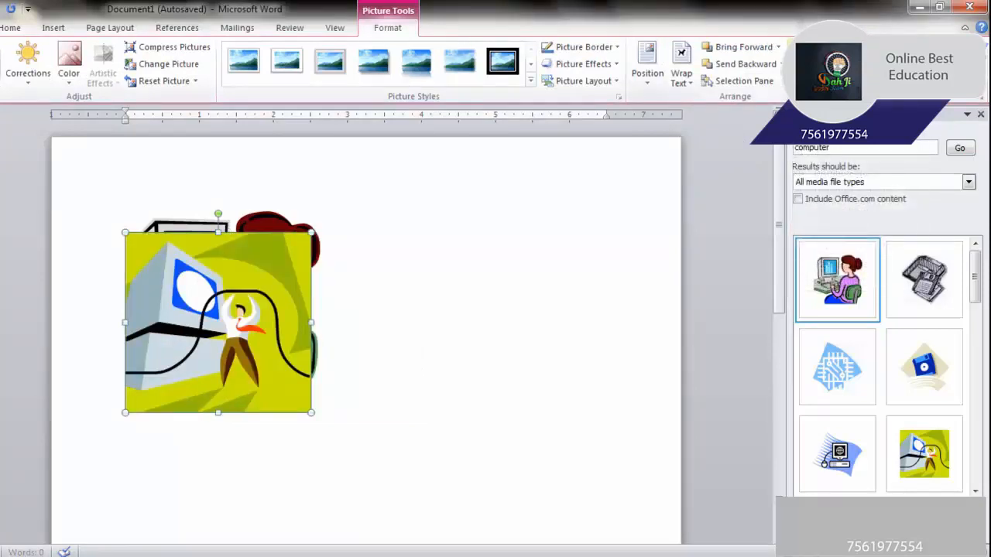
- Center the yellow picture between the margins, and align it with the right margin
click(806, 47)
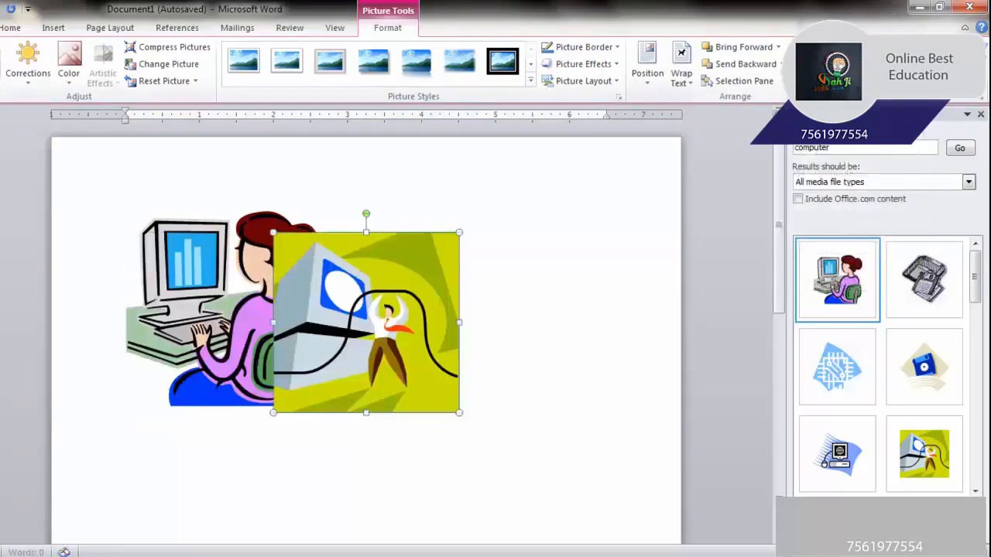
click(806, 48)
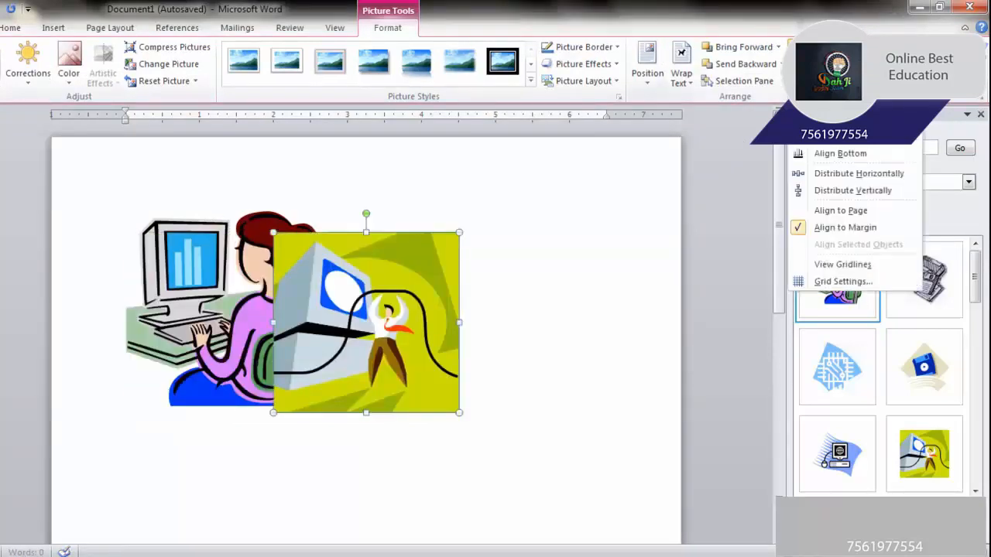
click(840, 99)
click(807, 47)
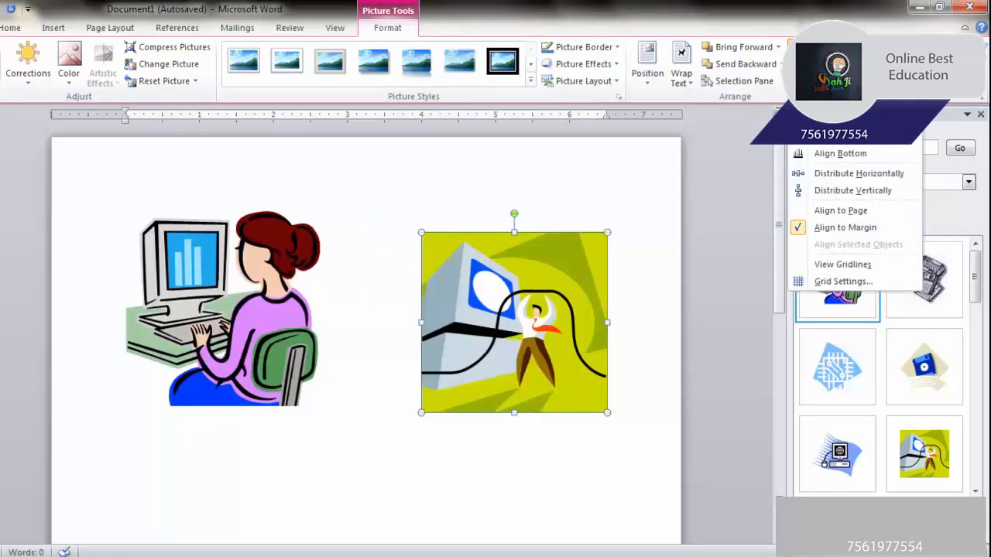
click(836, 120)
click(806, 47)
click(534, 303)
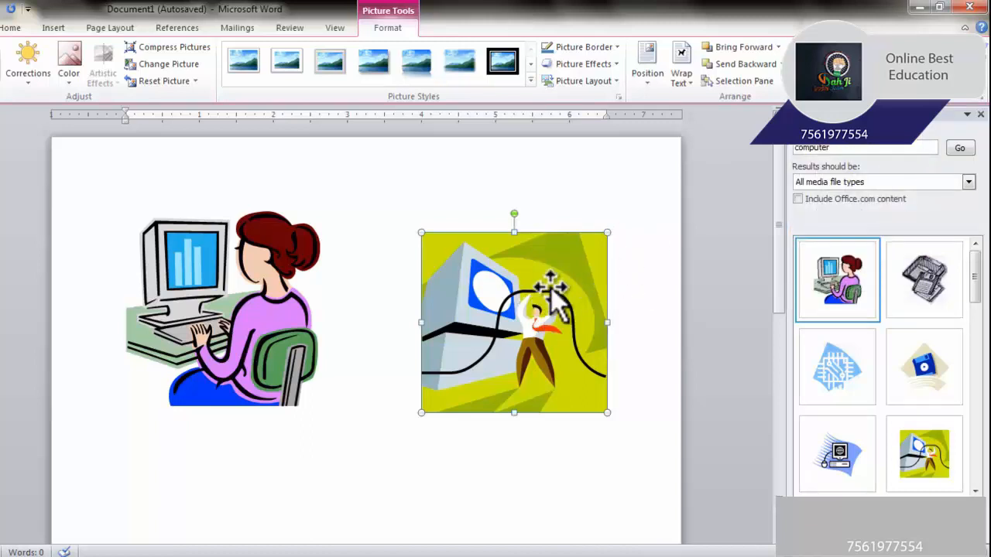
- Move the yellow picture back over the woman picture so that it covers most of it, and deselect it
drag(545, 325, 307, 328)
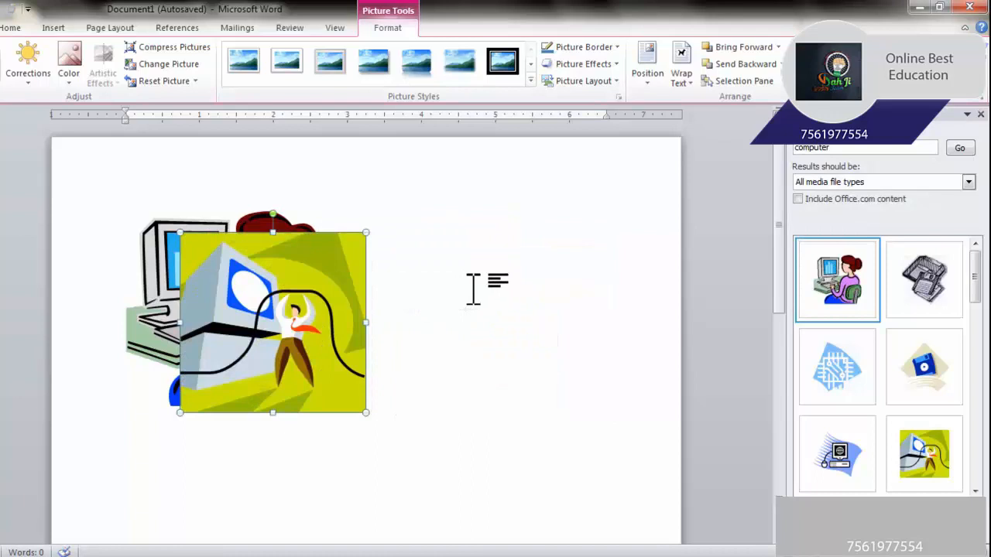
click(447, 210)
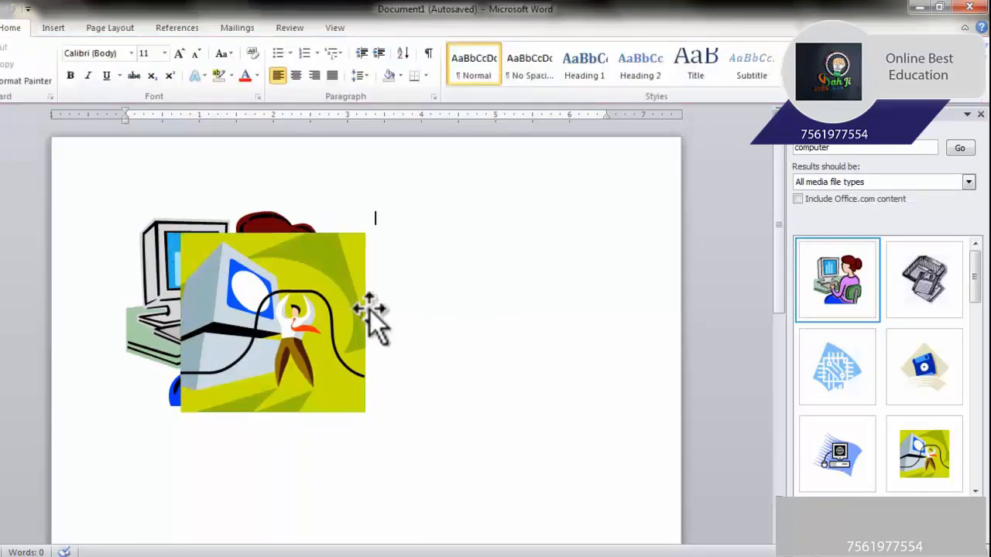
- Select the yellow computer picture and the woman picture together, group them into one object, and deselect it
click(294, 308)
click(169, 280)
click(444, 215)
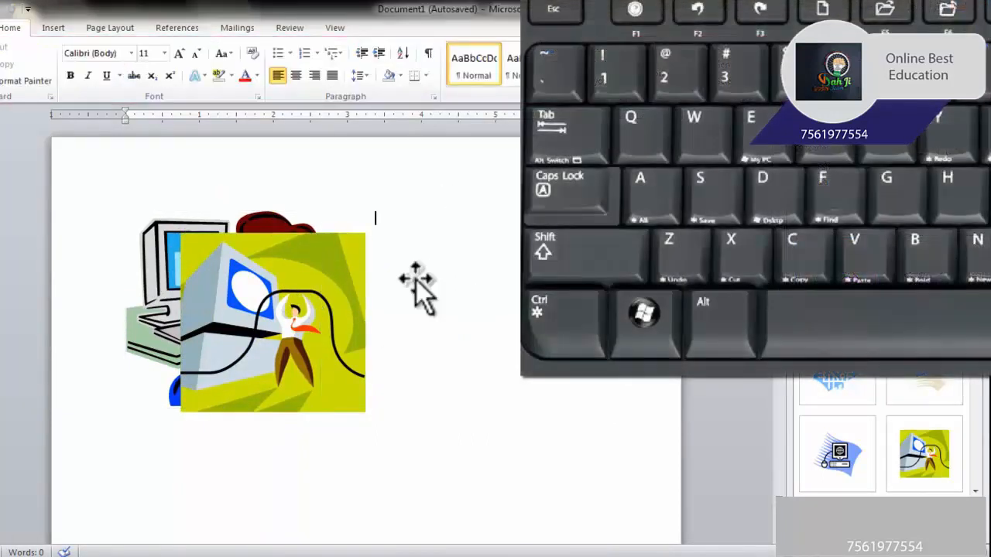
shift+click(342, 293)
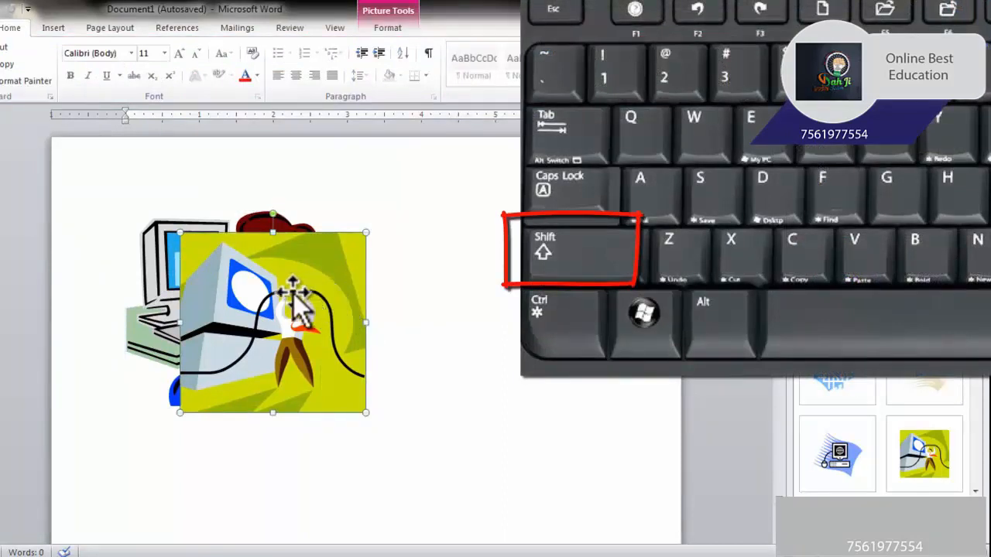
shift+click(195, 273)
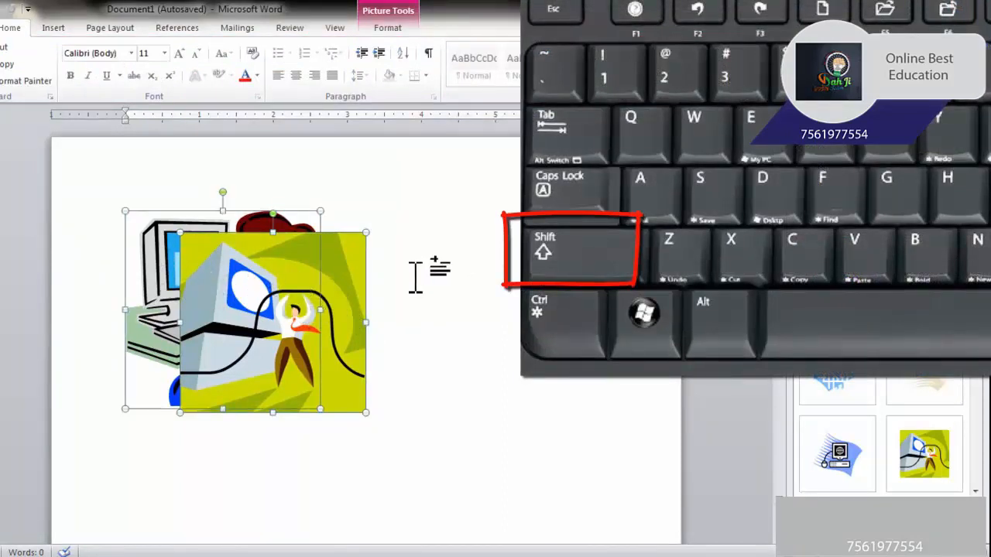
click(389, 31)
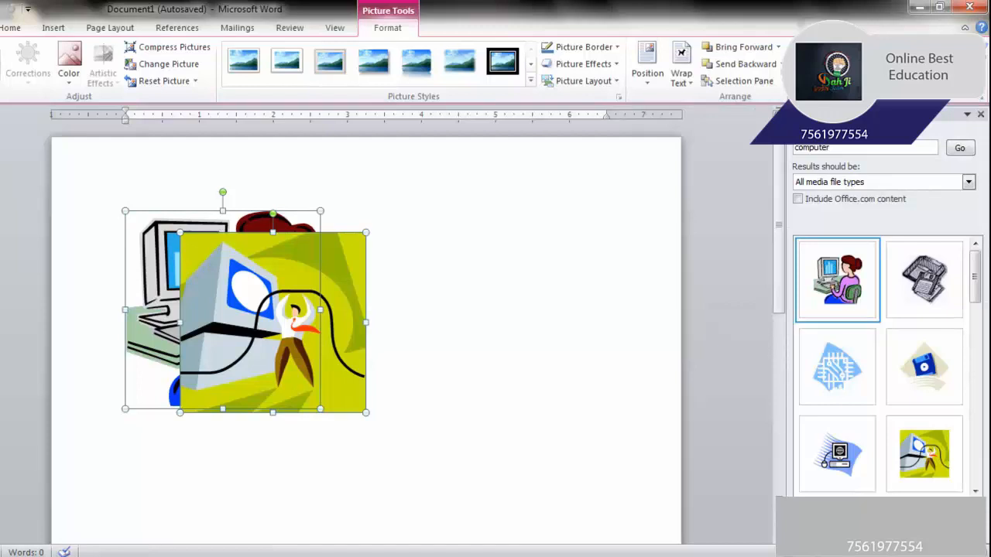
click(533, 289)
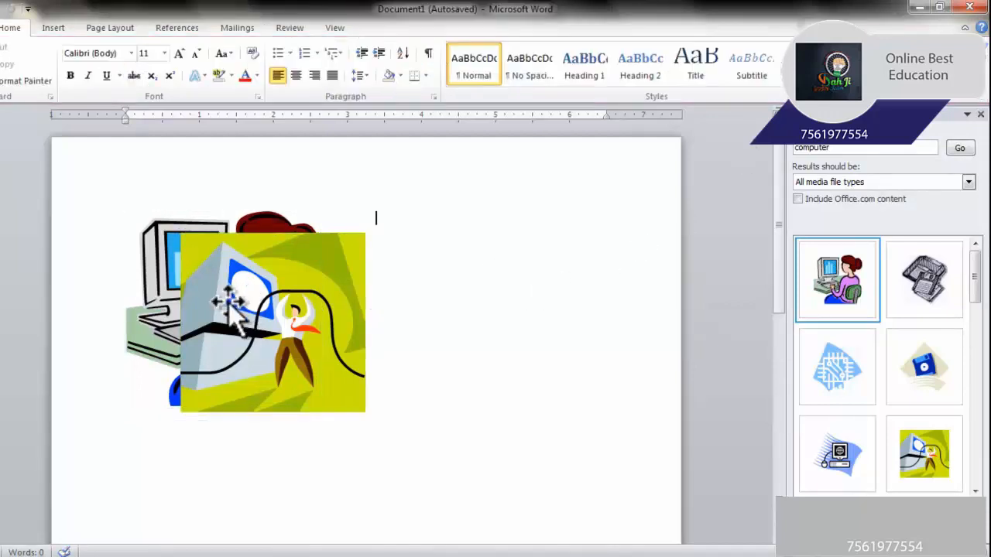
- Move the grouped pictures toward the middle of the page, and ungroup them
drag(228, 302, 223, 334)
drag(298, 327, 373, 291)
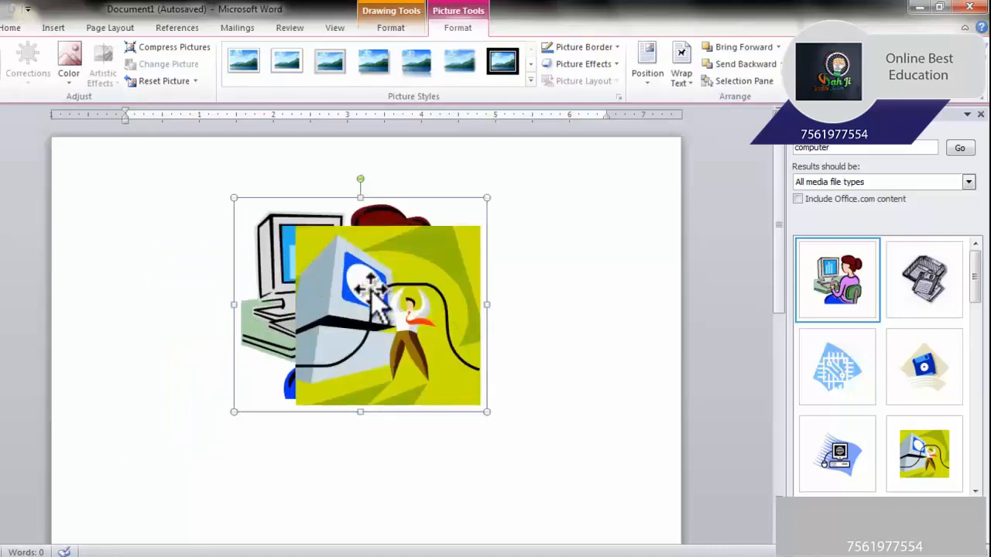
click(534, 259)
click(401, 257)
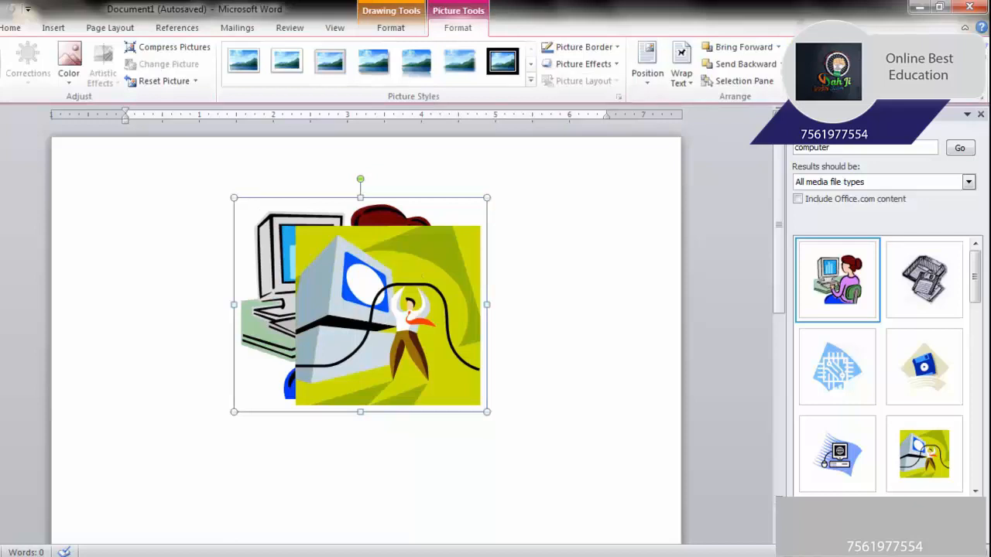
click(809, 117)
- Move the yellow picture clear of the woman picture, and view the rotation options for the woman picture
drag(460, 279, 488, 280)
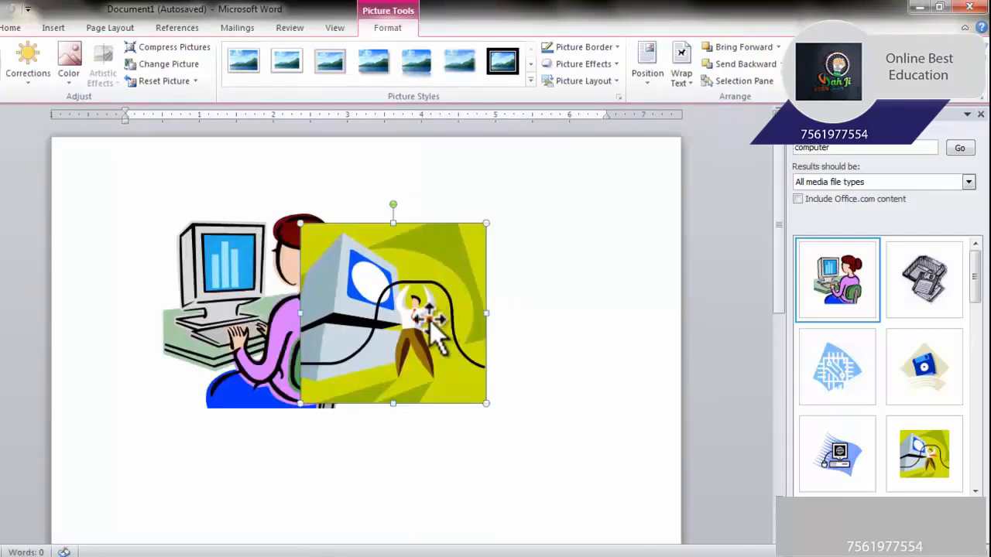
drag(425, 318, 530, 298)
click(387, 475)
click(240, 325)
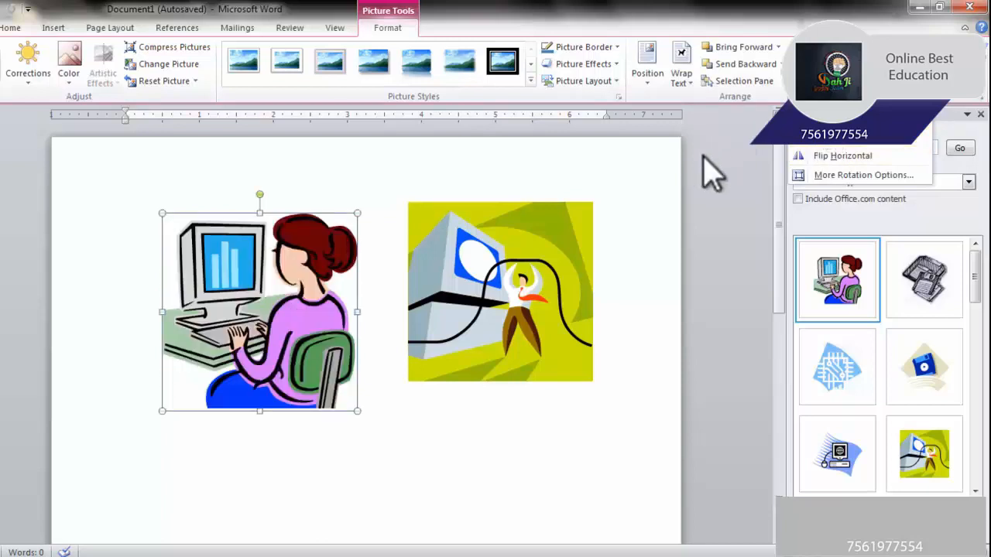
click(660, 179)
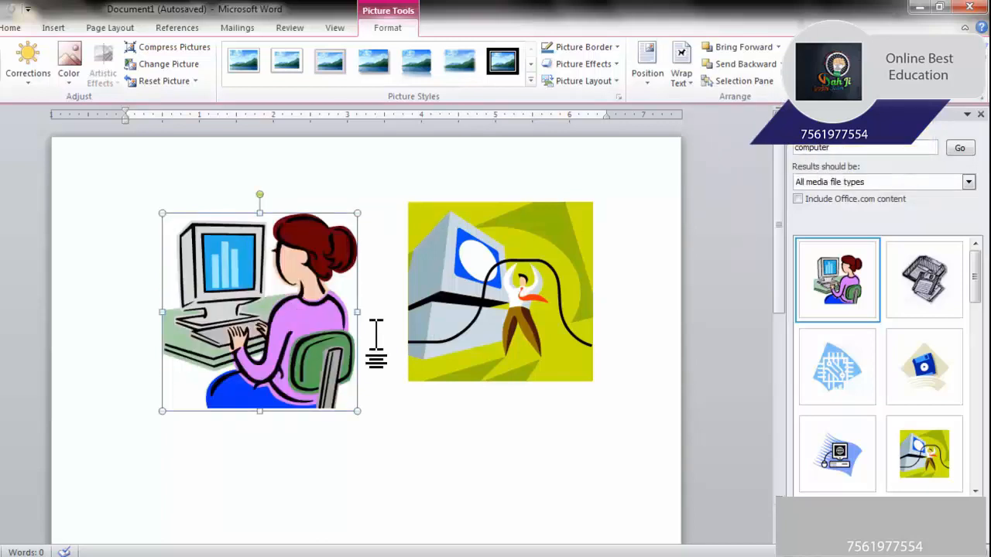
- Crop the yellow picture from the sides and top down to the man figure, shift it upward in the crop frame, and finish cropping
click(581, 294)
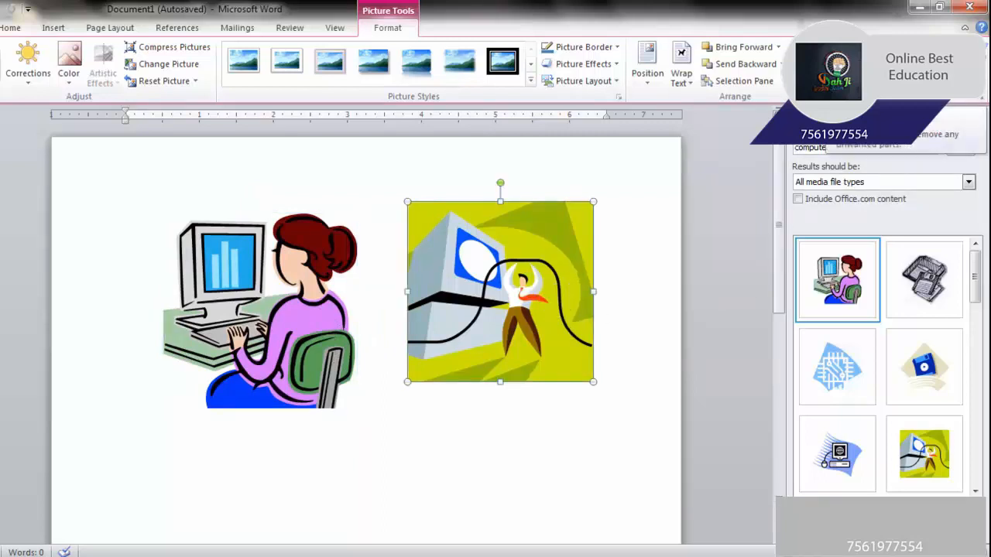
click(862, 60)
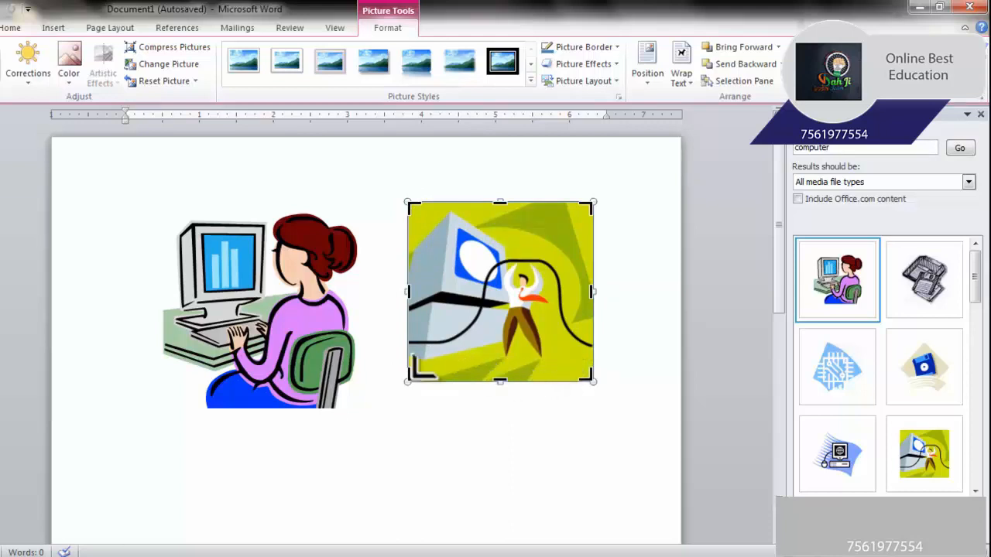
drag(408, 294, 462, 294)
drag(599, 292, 565, 293)
drag(458, 294, 489, 291)
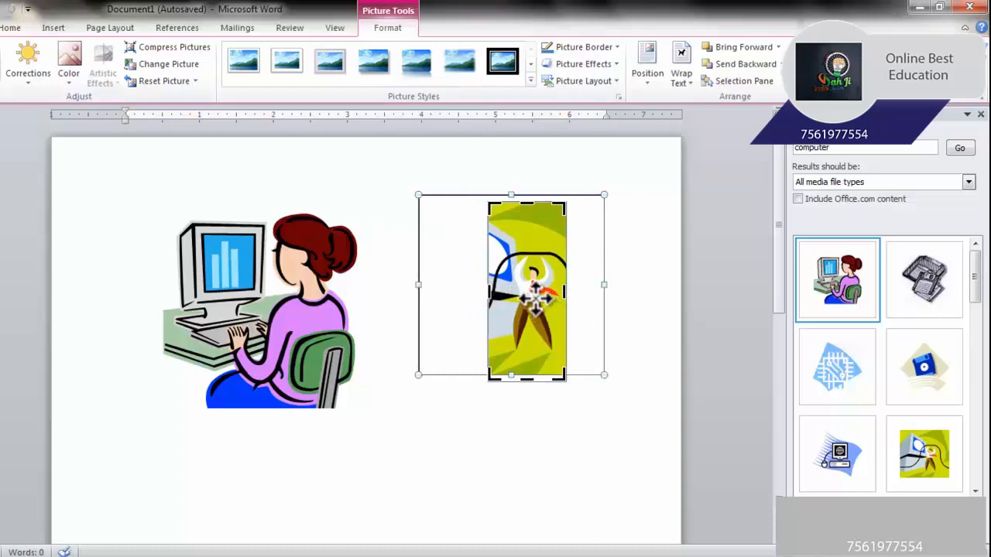
drag(527, 204, 528, 234)
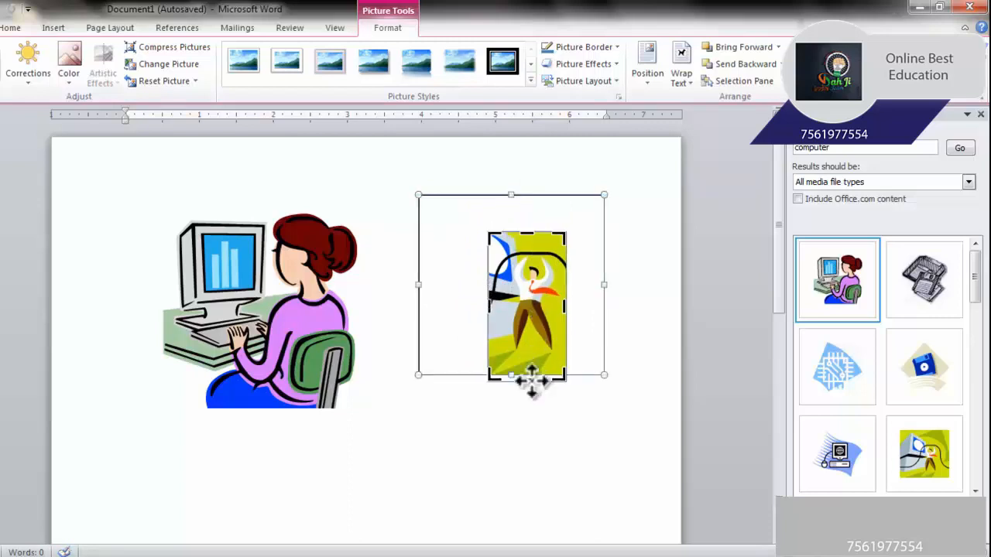
drag(531, 377, 526, 360)
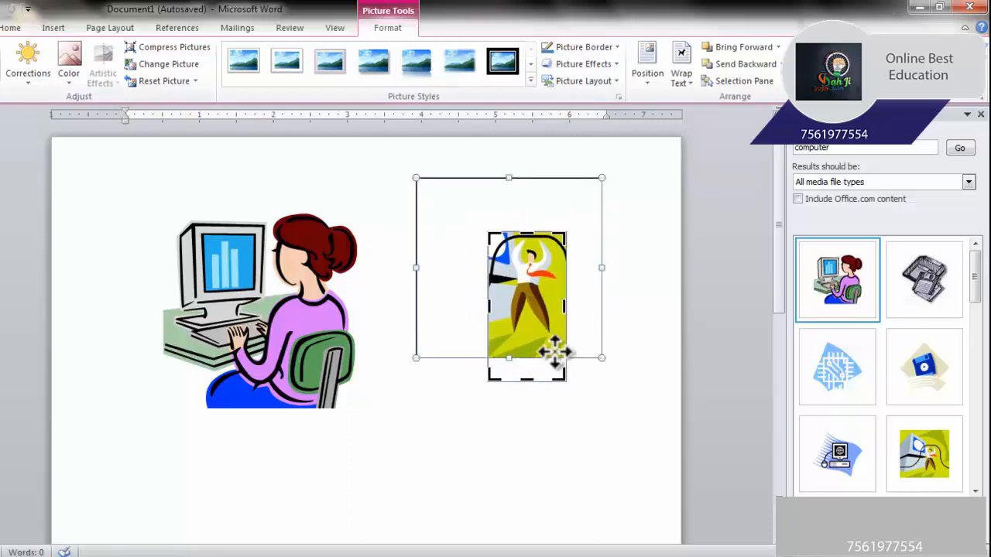
click(575, 397)
click(548, 338)
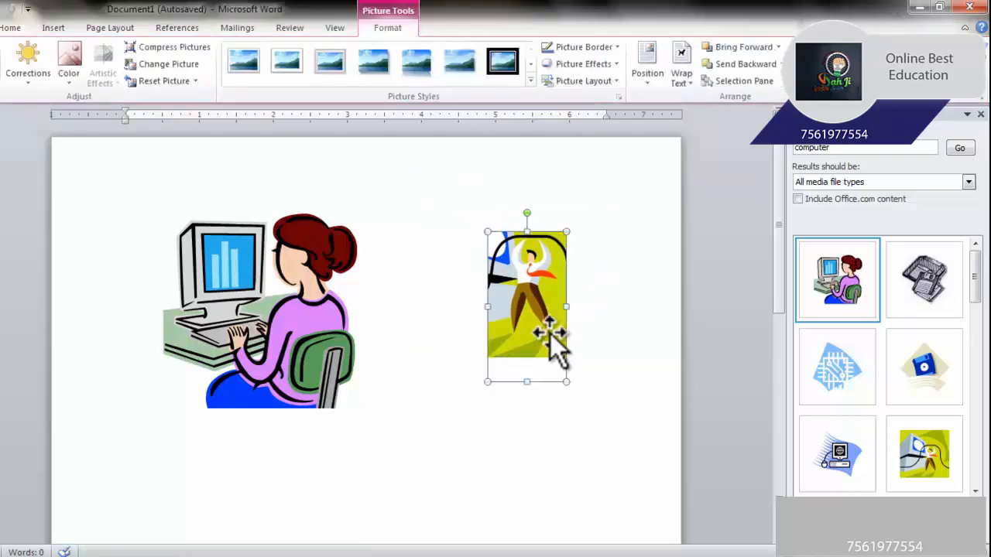
click(596, 348)
click(556, 348)
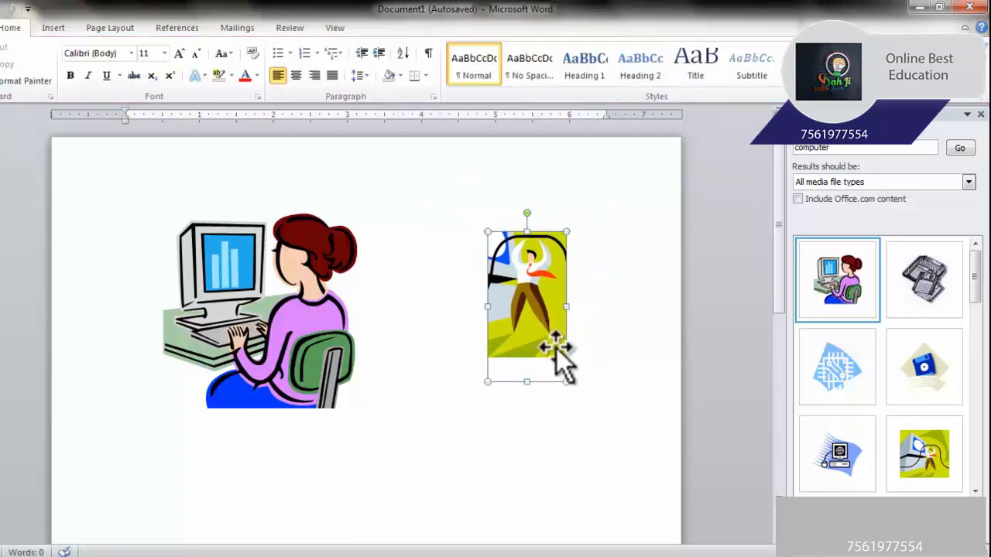
click(610, 339)
- Enlarge the cropped yellow picture through its size setting until it extends beyond the page, and inspect it
click(562, 339)
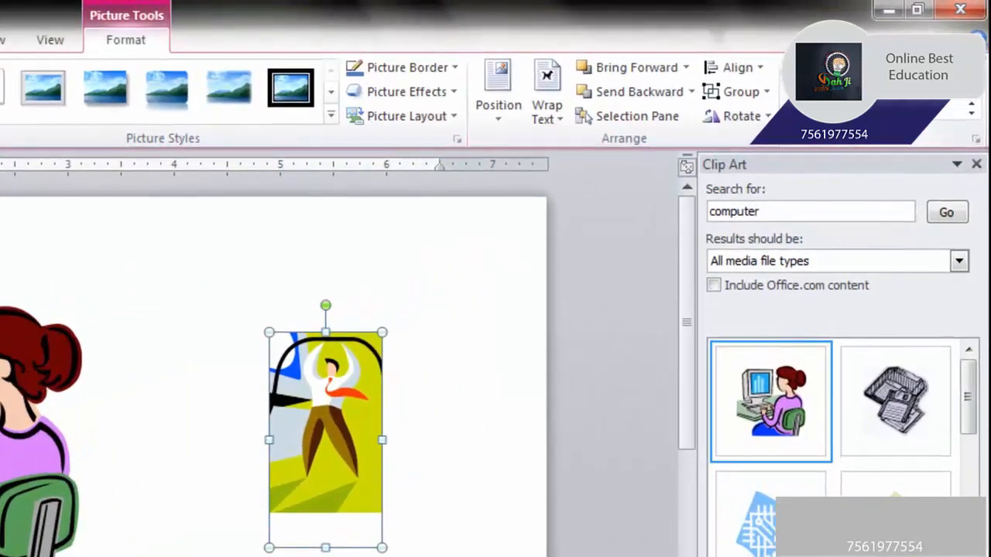
click(950, 116)
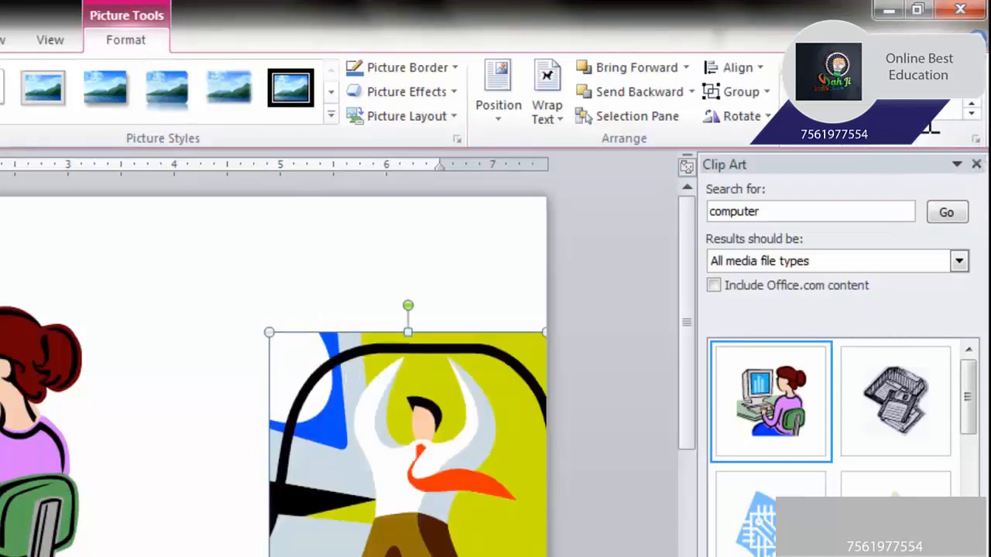
key(Return)
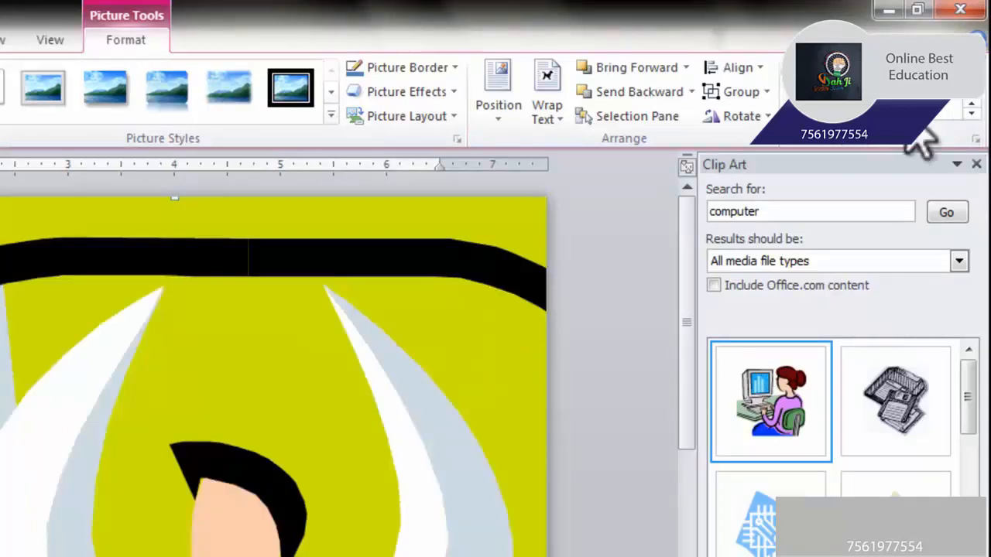
scroll(474, 526, down, 9)
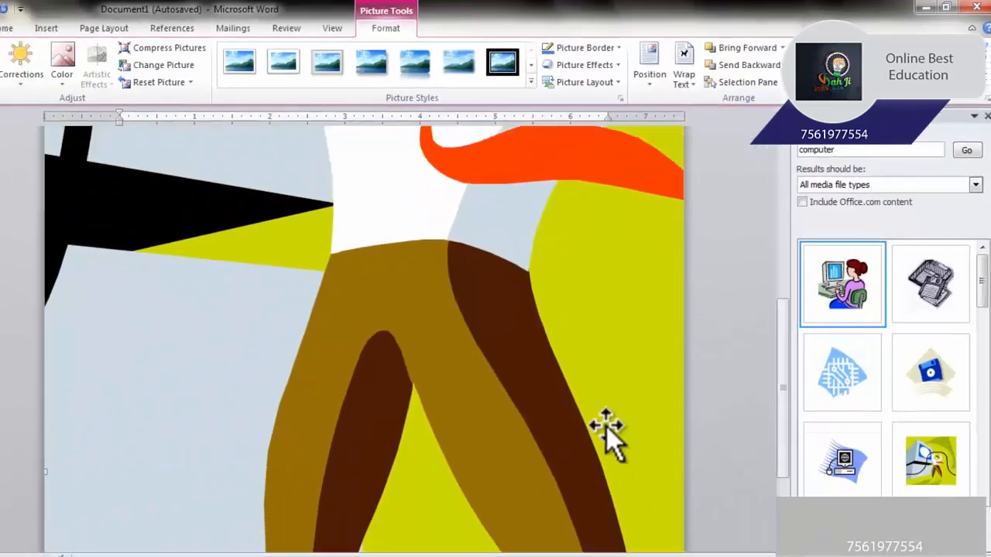
scroll(611, 426, up, 5)
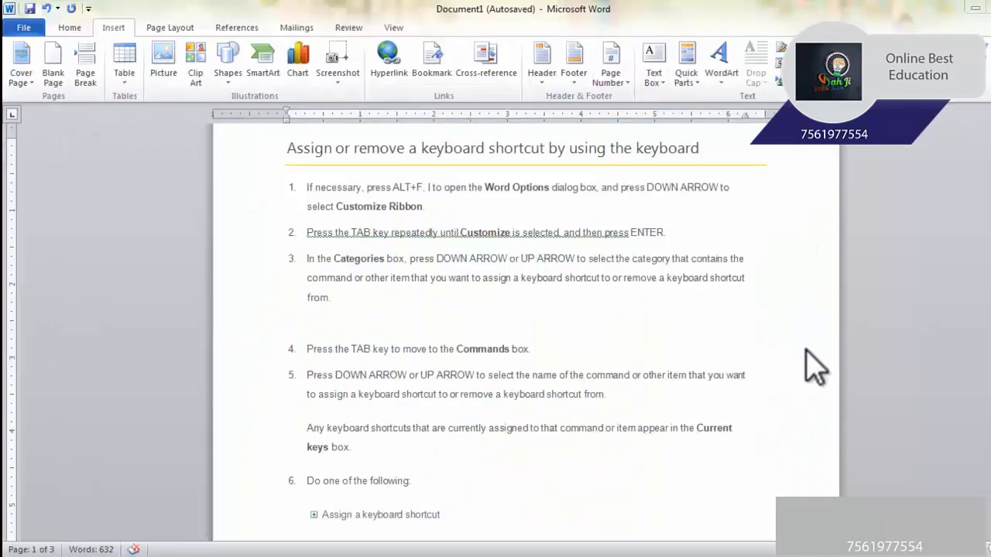
- Insert a screen clipping of the brown bear area of the desktop wallpaper below list item 3
click(336, 74)
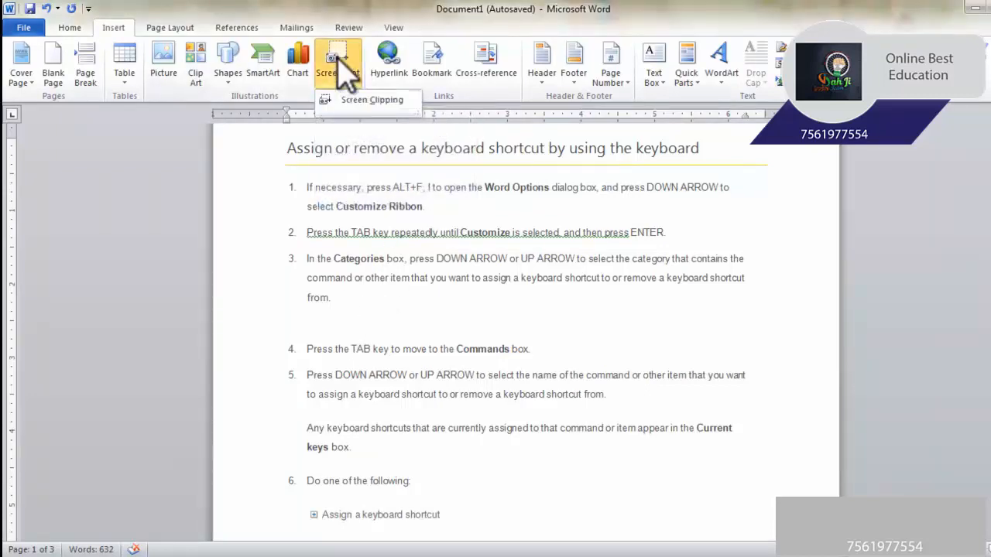
click(375, 102)
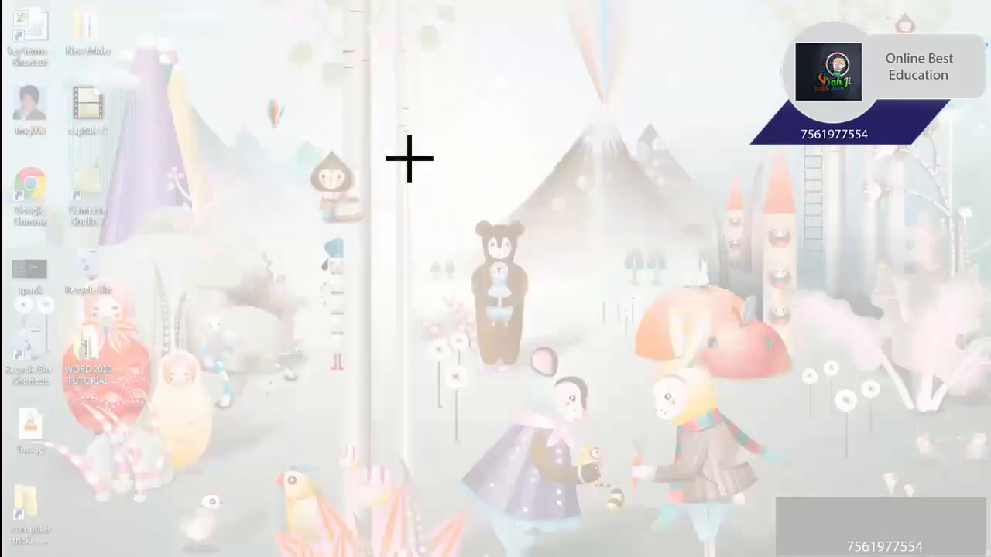
drag(410, 159, 715, 392)
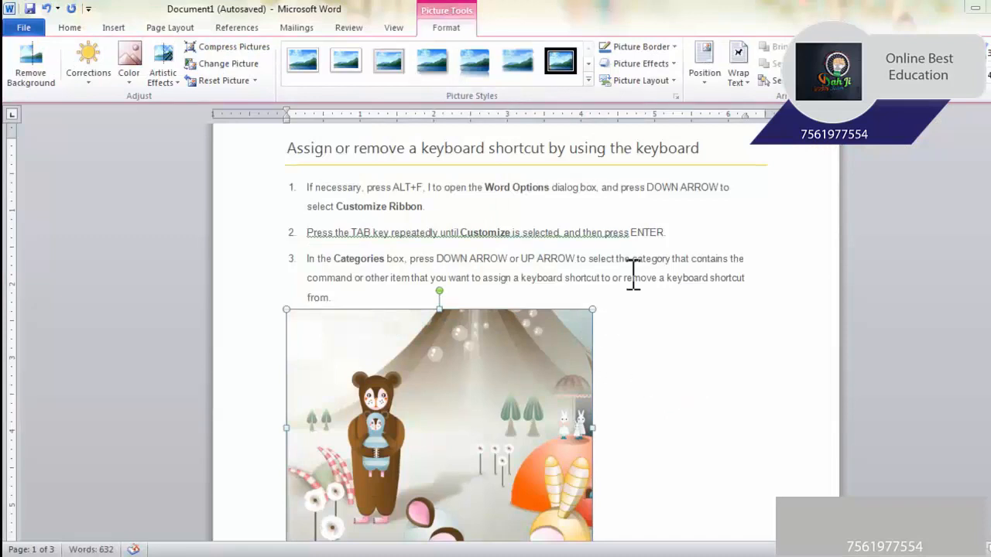
scroll(584, 309, down, 4)
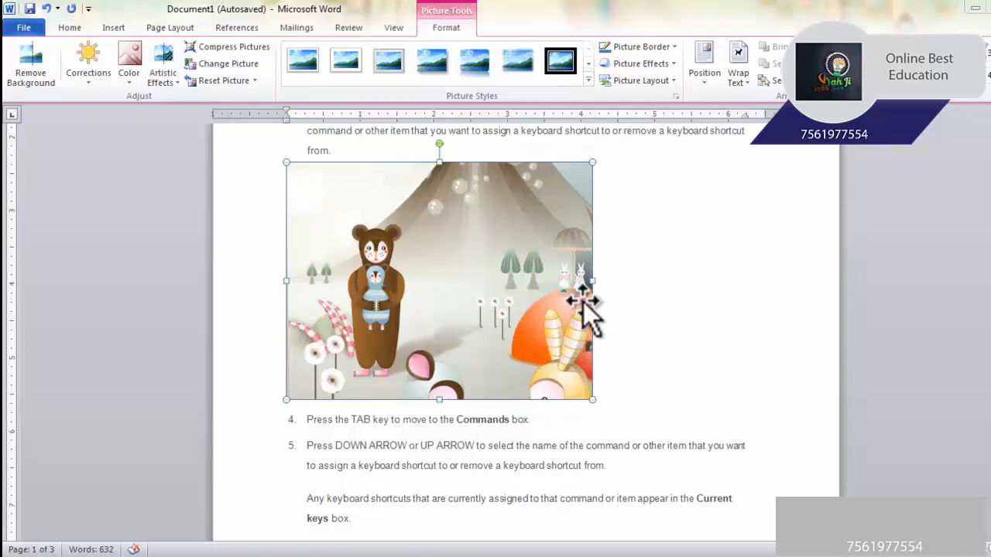
click(666, 321)
click(540, 277)
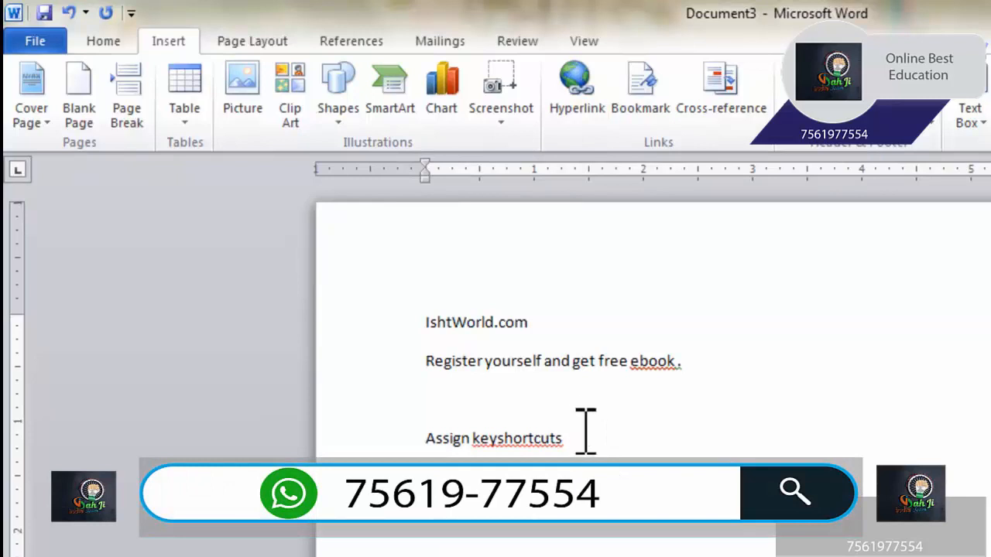
- Hyperlink the text "Assign keyshortcuts" to the desktop document "Assign or remove a keyboard shortcut by using the keyboard"
drag(585, 438, 427, 441)
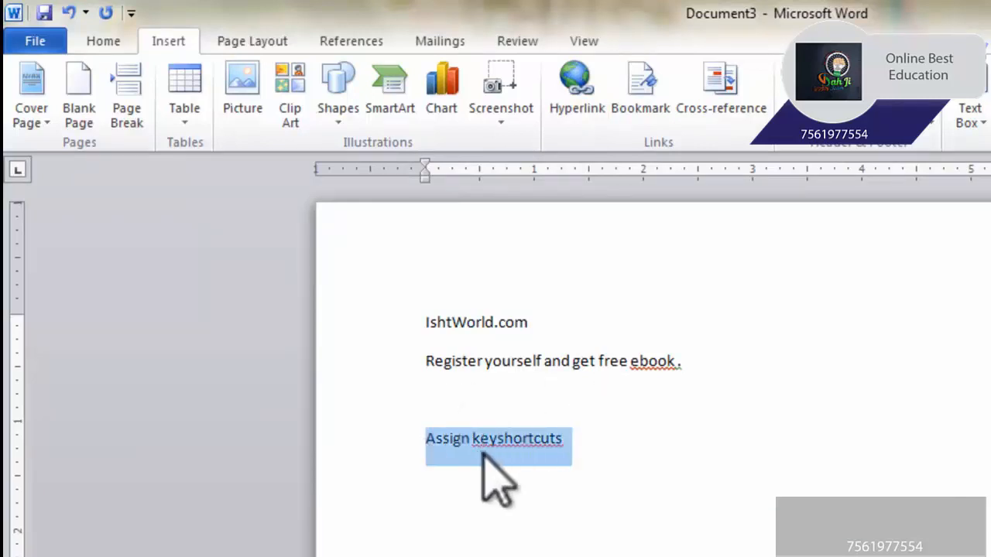
click(575, 116)
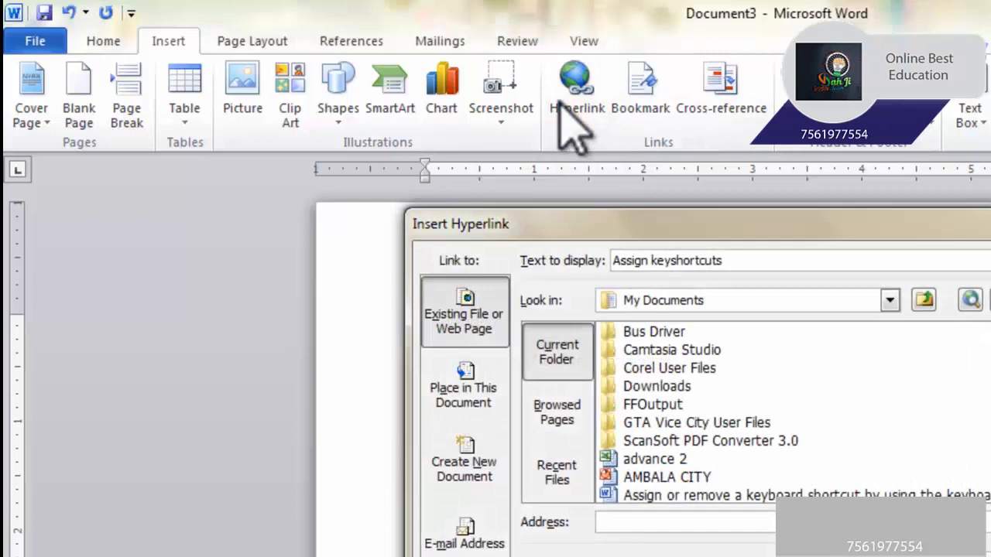
click(765, 303)
click(666, 320)
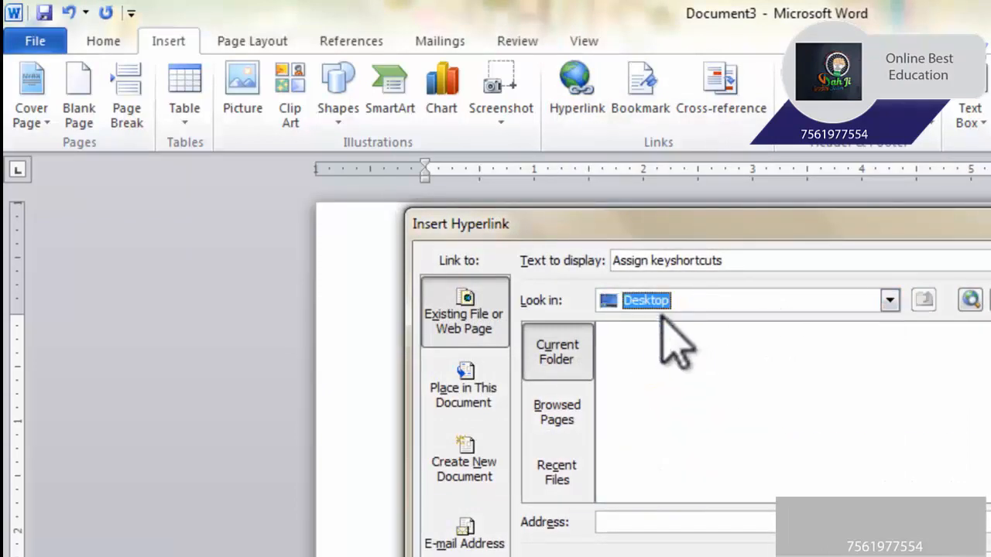
click(684, 402)
scroll(693, 414, down, 2)
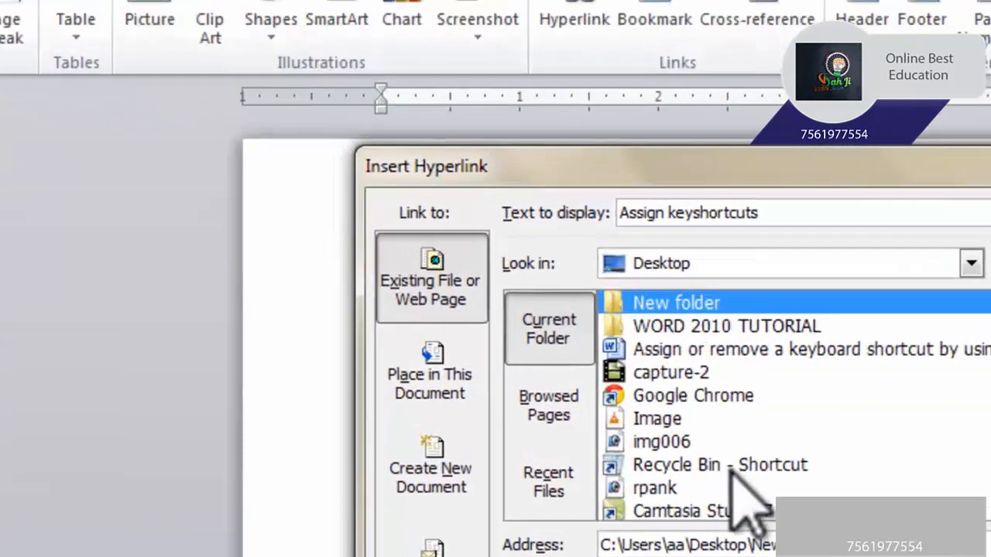
click(700, 370)
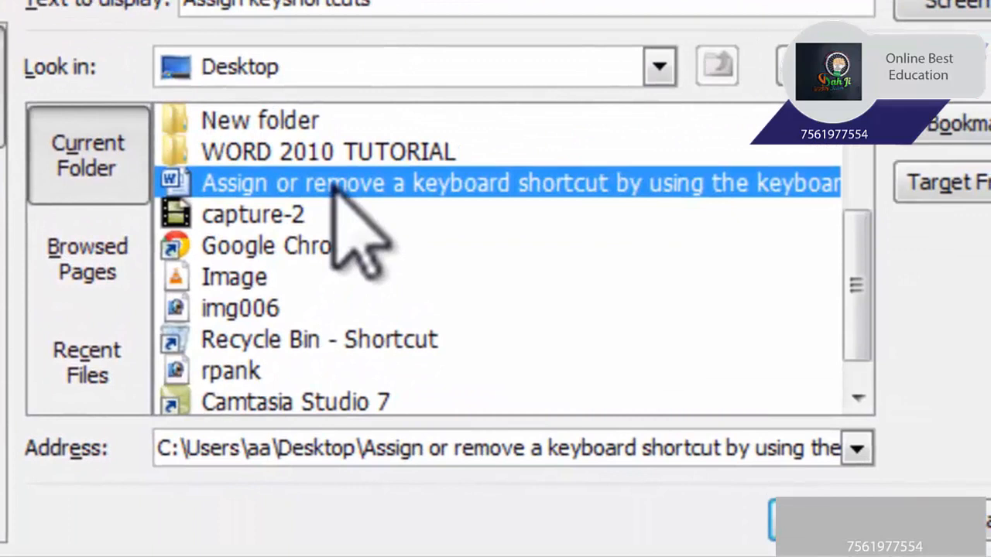
click(771, 517)
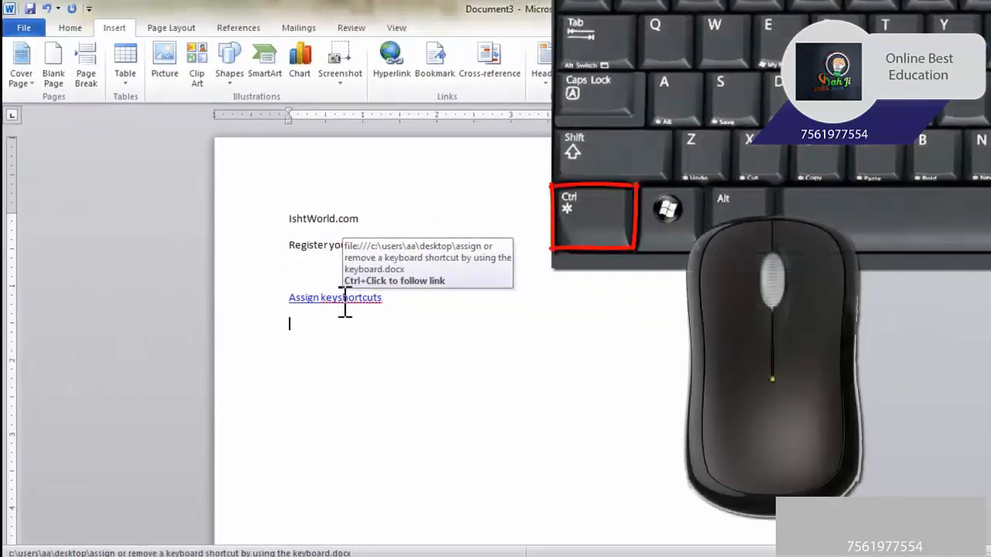
- Follow the "Assign keyshortcuts" hyperlink to its linked document, close that document, and place the cursor after the link
click(345, 304)
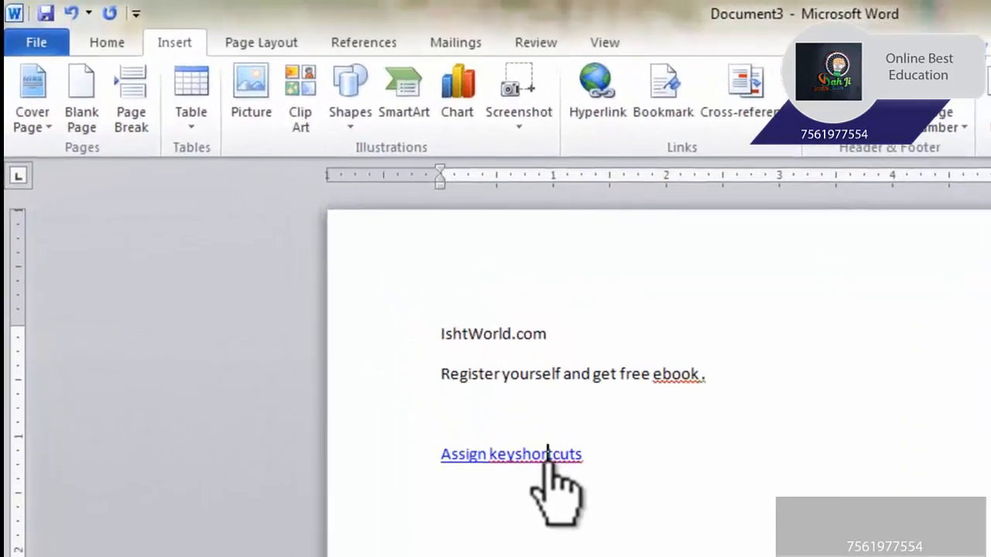
drag(548, 449, 570, 546)
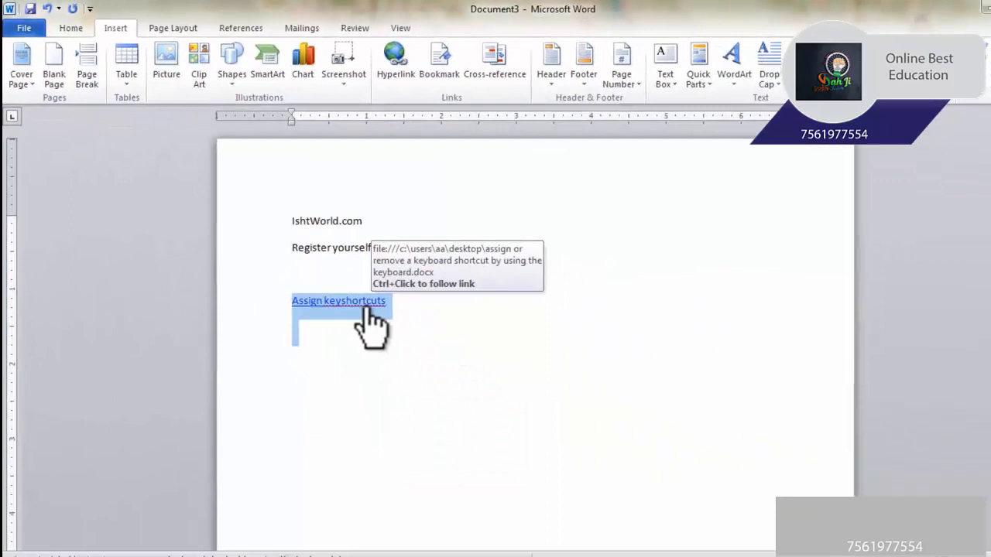
ctrl+click(553, 456)
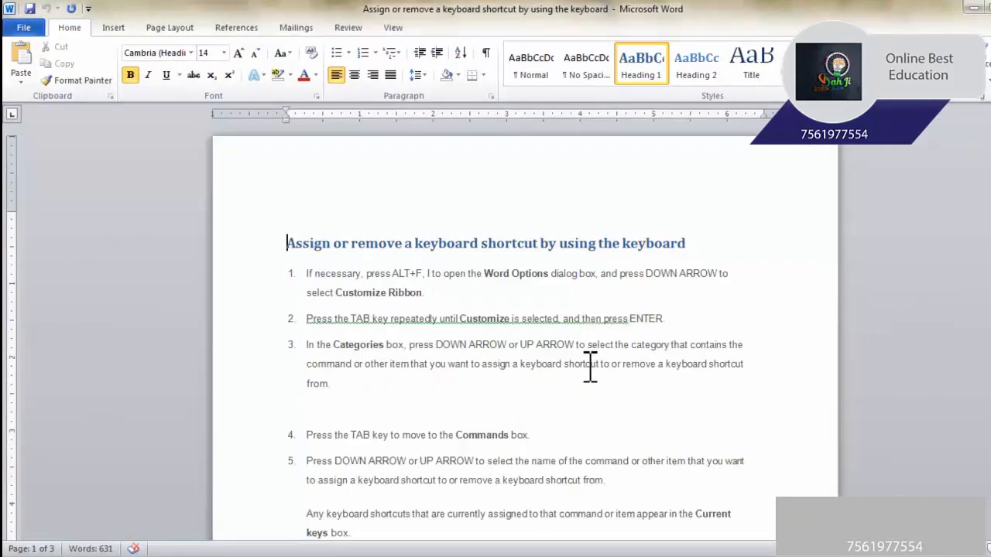
click(987, 7)
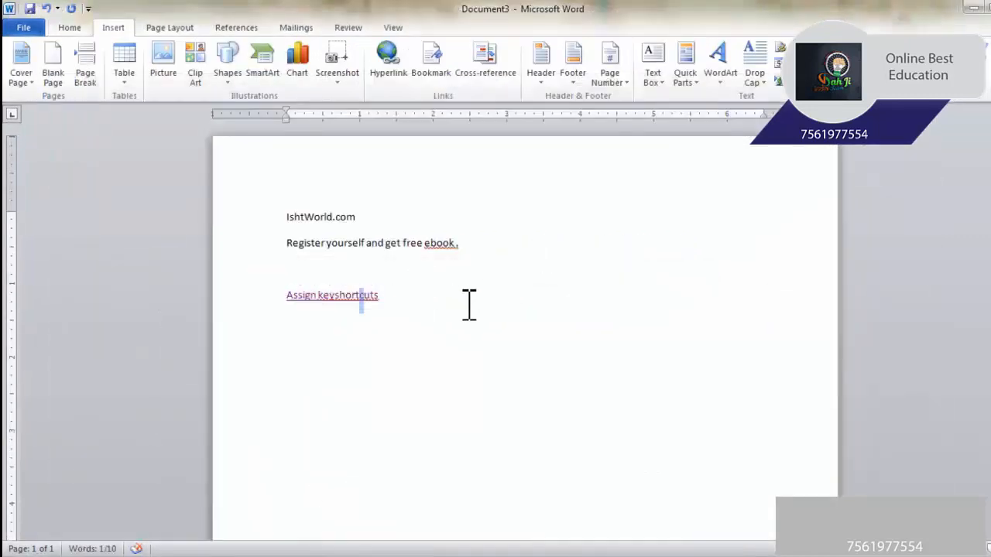
click(461, 300)
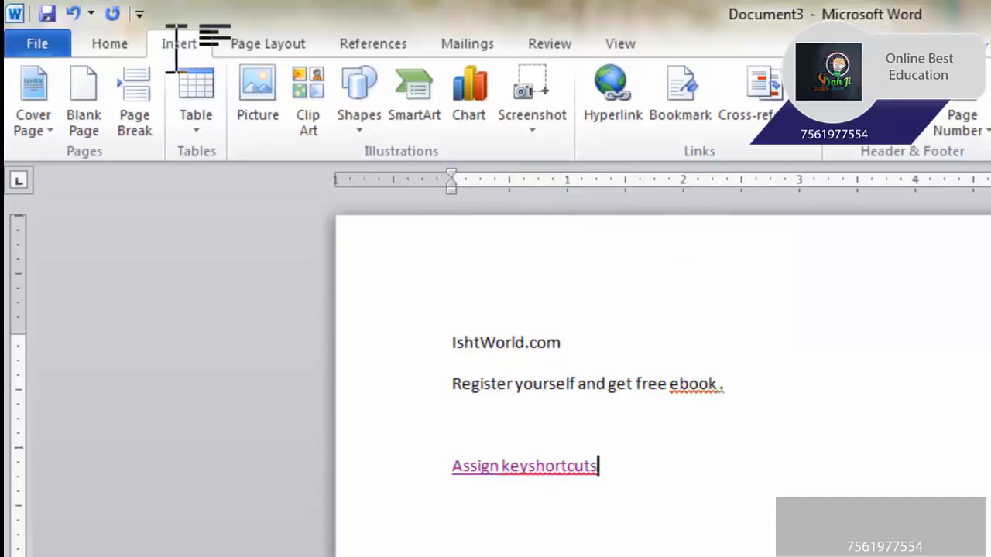
- In the "Assign or remove a keyboard shortcut by using the keyboard" document, bookmark the text "Customize Ribbon" in item 1 as "first"
key(alt+Tab)
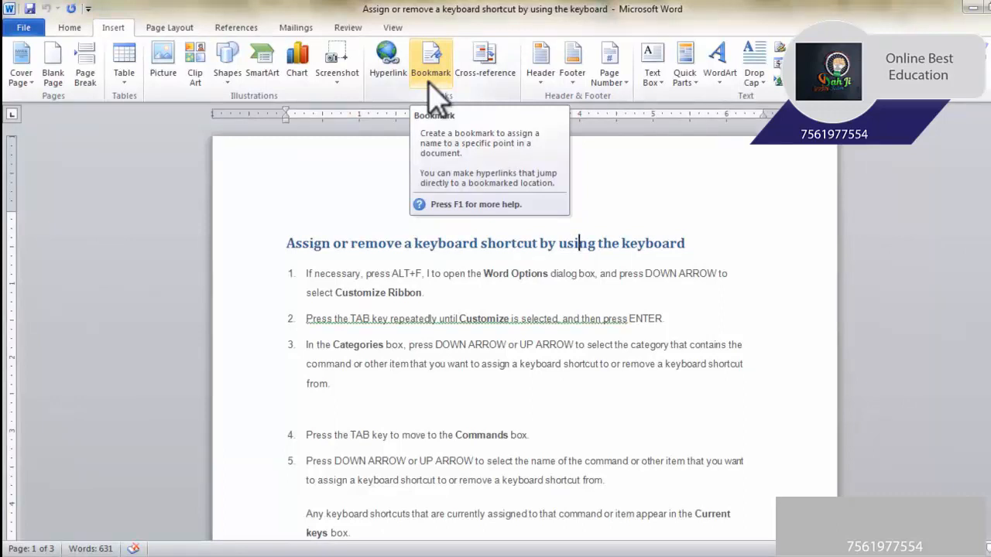
drag(424, 292, 336, 293)
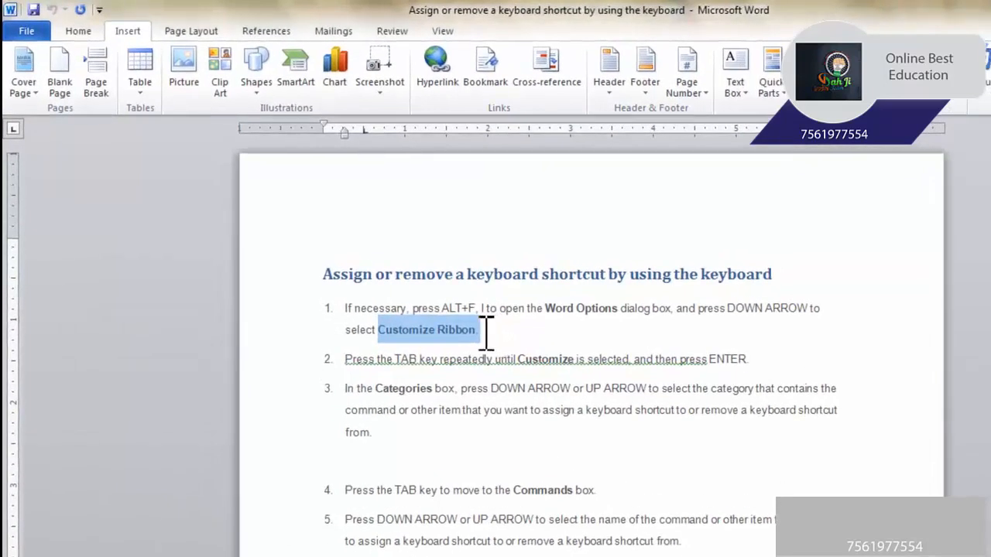
click(478, 86)
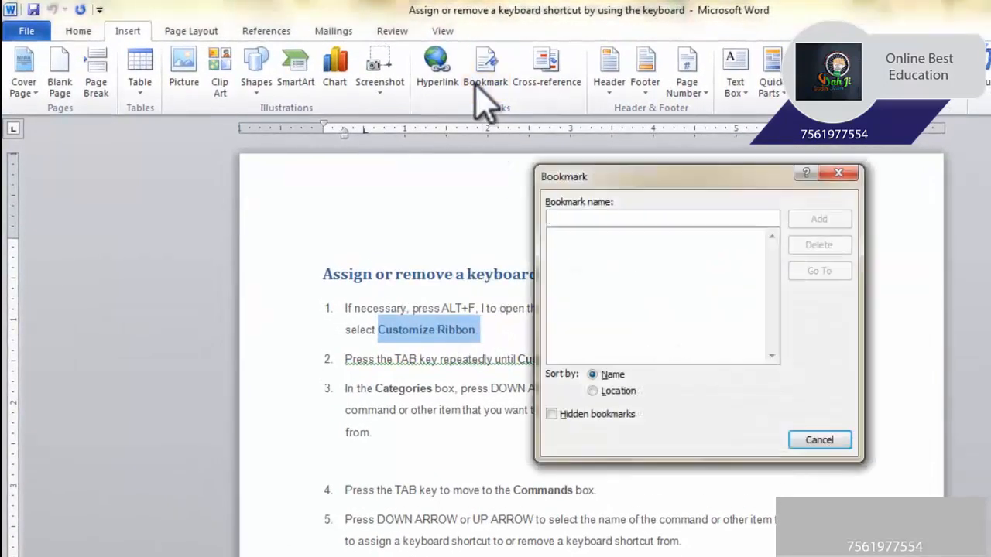
text(first)
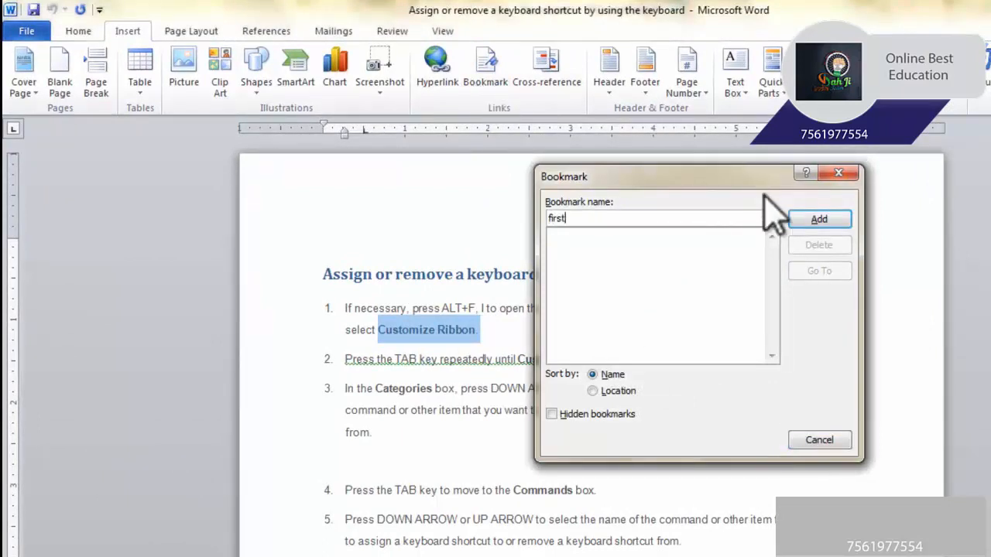
click(825, 221)
click(565, 393)
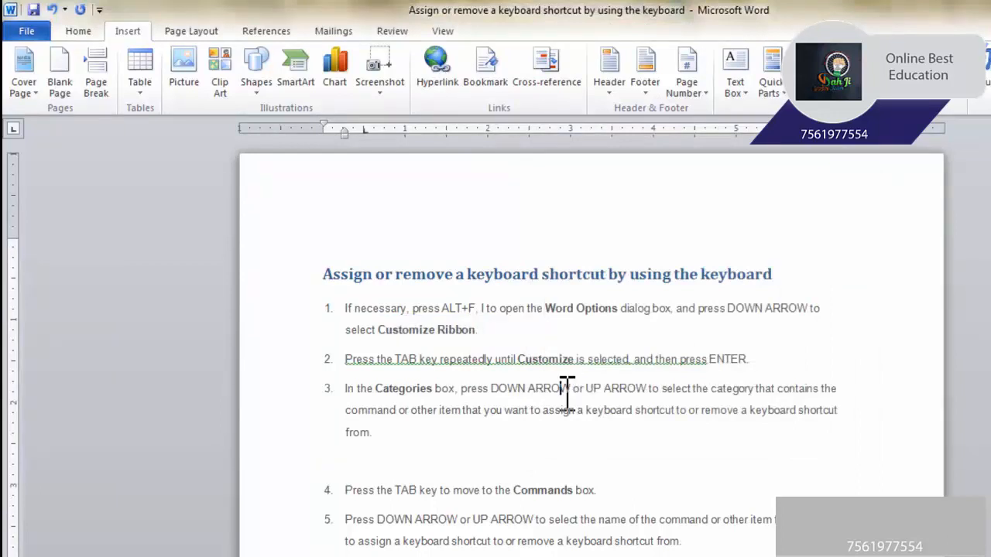
- Bookmark the word "IMPORTANT" under item 3 of the "Assign a keyboard shortcut" list as "second"
scroll(577, 426, down, 5)
scroll(470, 343, down, 2)
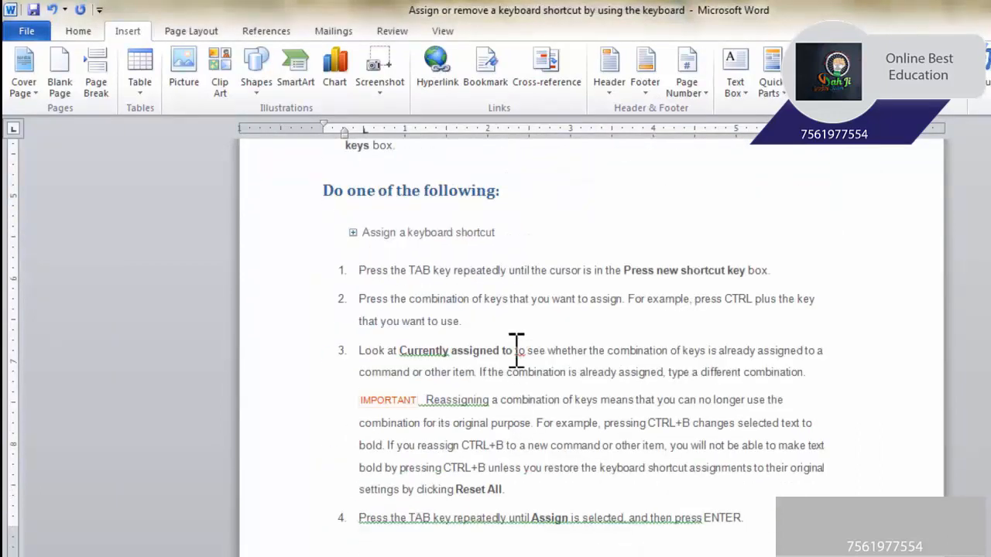
scroll(486, 378, down, 2)
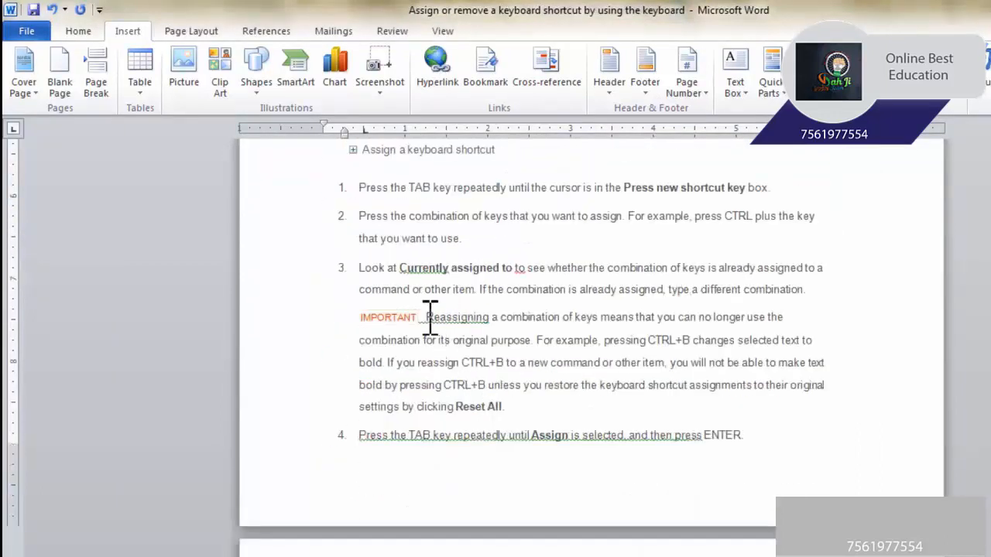
drag(430, 318, 360, 317)
click(486, 74)
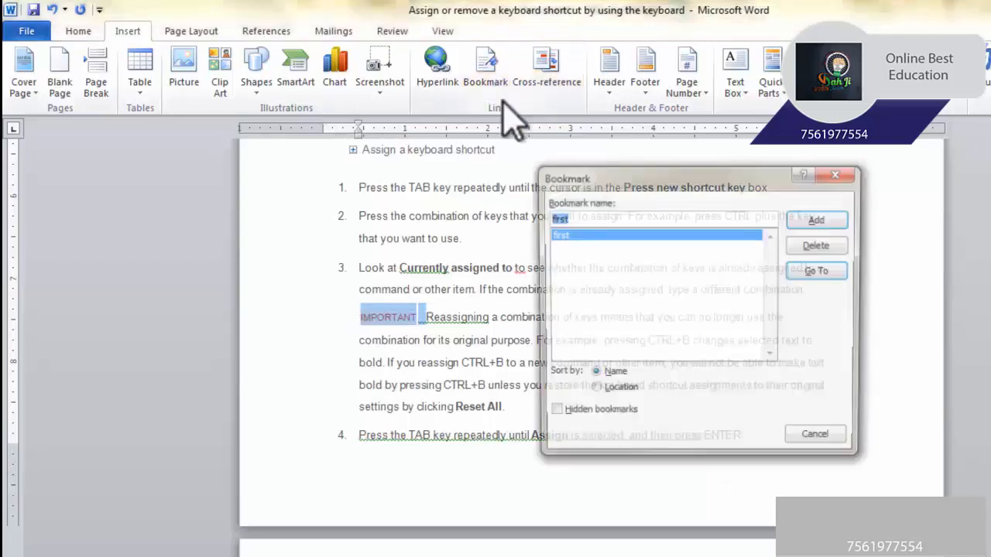
text(second)
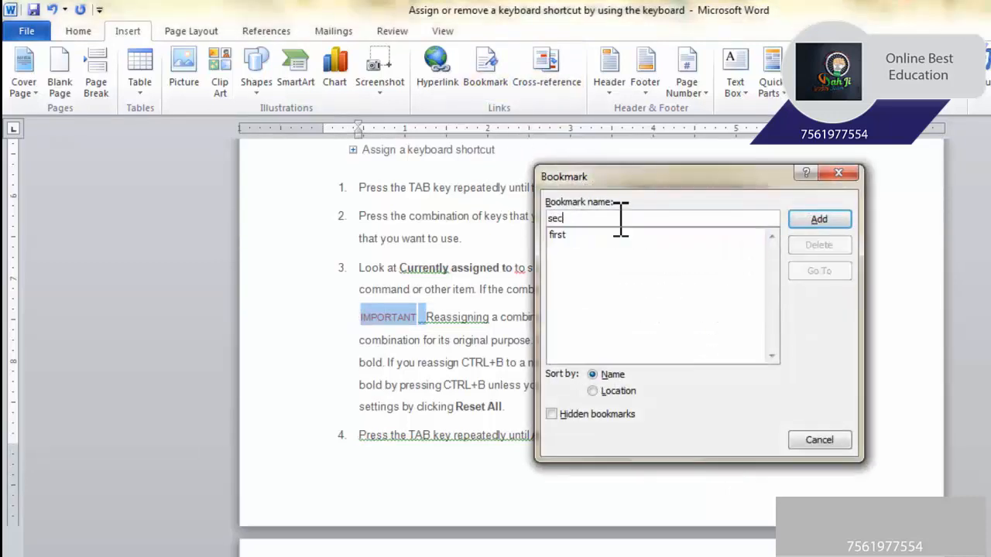
click(819, 220)
- Open the bookmark list from the document's last page, look through its entries, and try sorting by location before returning to name
scroll(624, 373, up, 3)
scroll(621, 373, down, 5)
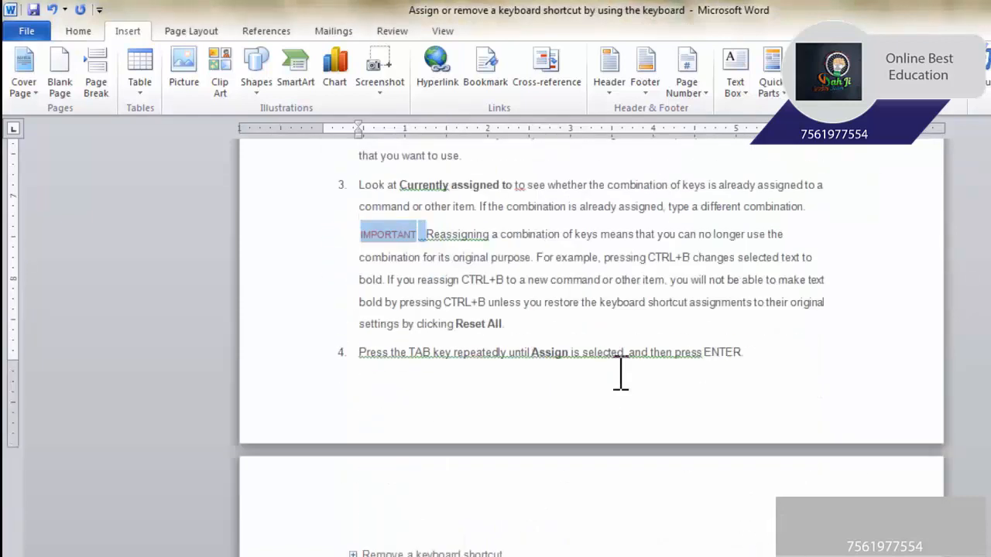
scroll(611, 379, down, 3)
scroll(581, 449, up, 6)
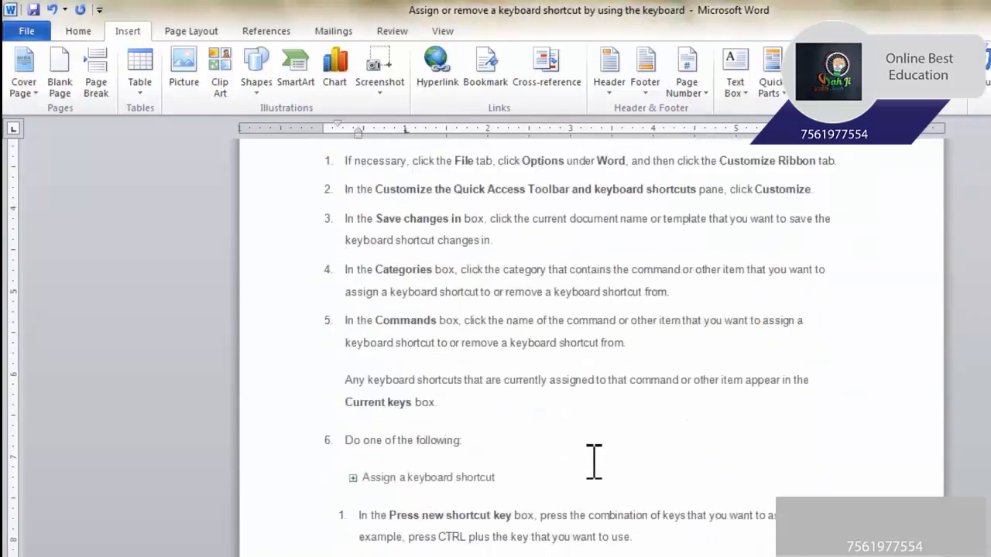
scroll(593, 460, down, 2)
scroll(596, 463, down, 5)
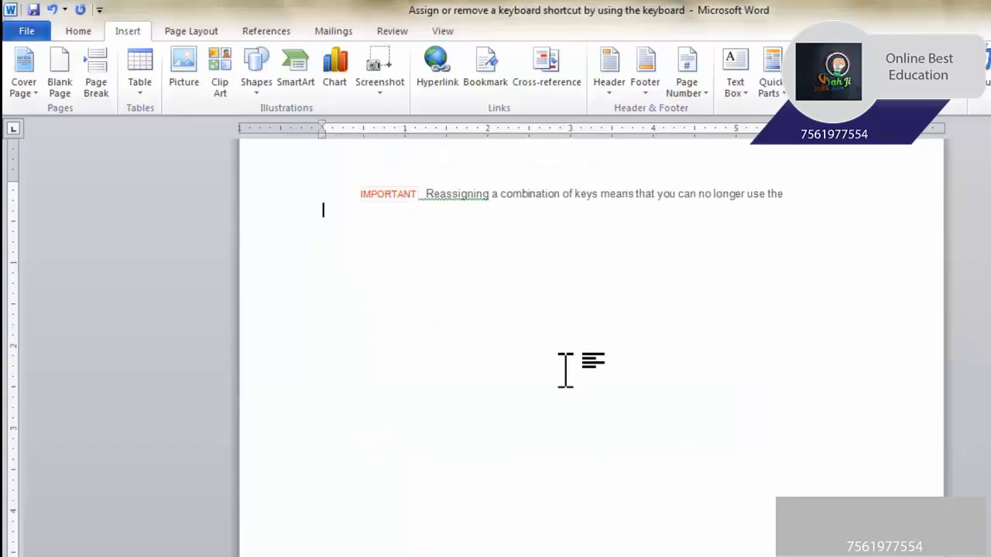
click(499, 85)
click(584, 235)
click(582, 243)
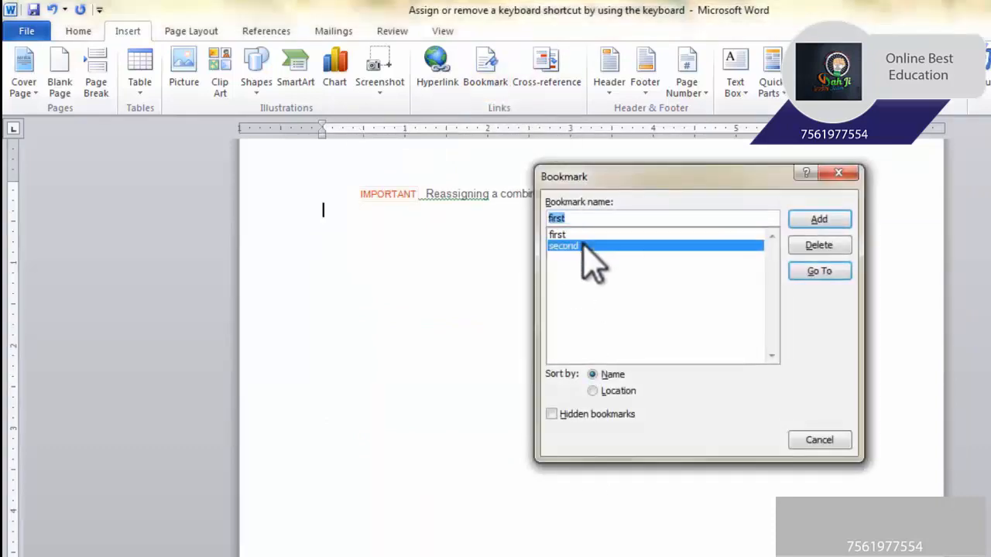
click(581, 233)
click(582, 244)
click(582, 234)
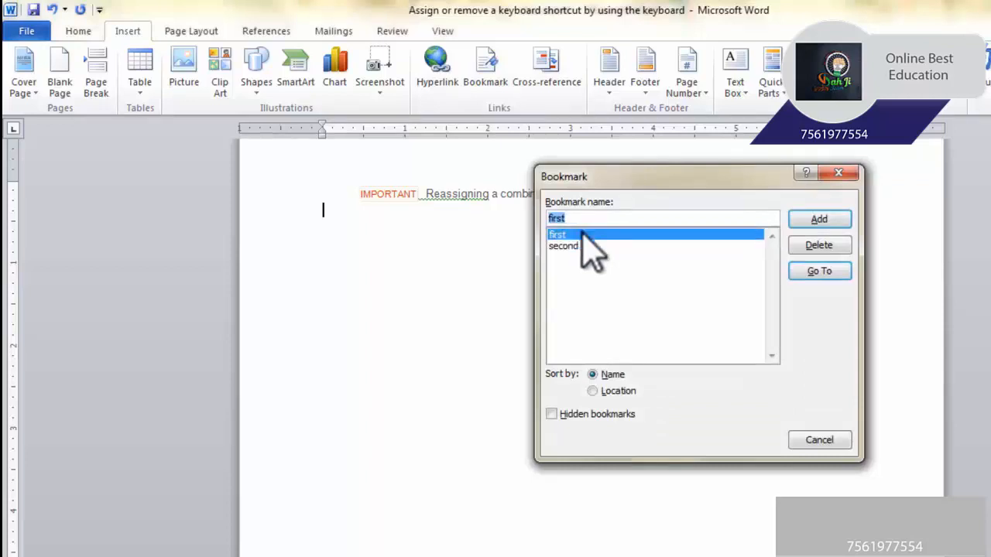
click(582, 244)
click(582, 234)
click(582, 244)
click(582, 234)
click(596, 391)
click(593, 375)
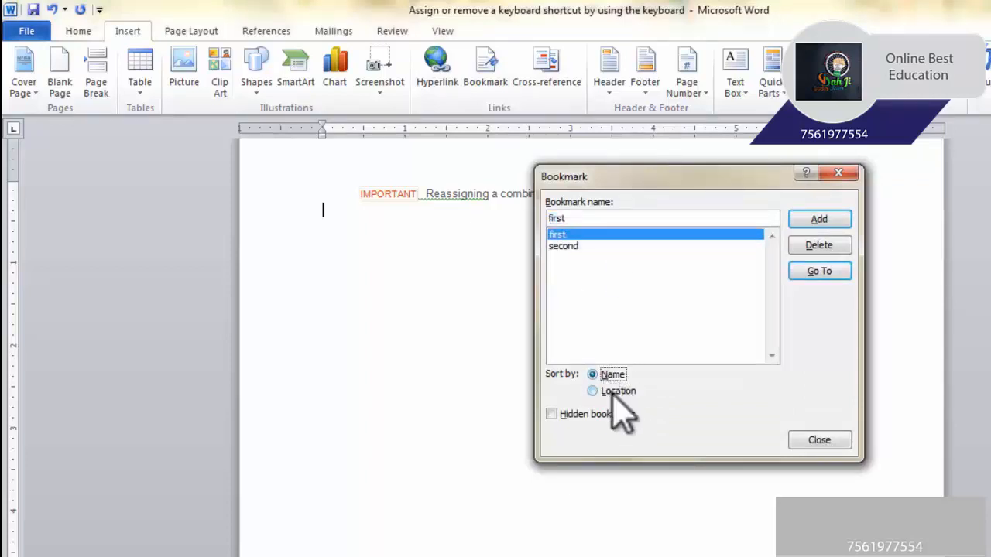
- Go to the bookmark "first" and to the bookmark "second" in the document
click(596, 234)
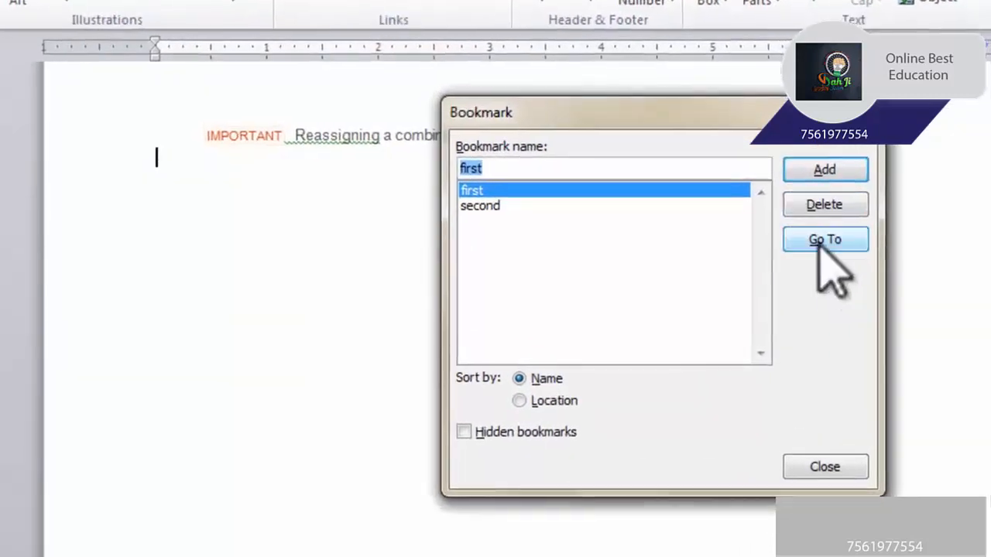
click(819, 271)
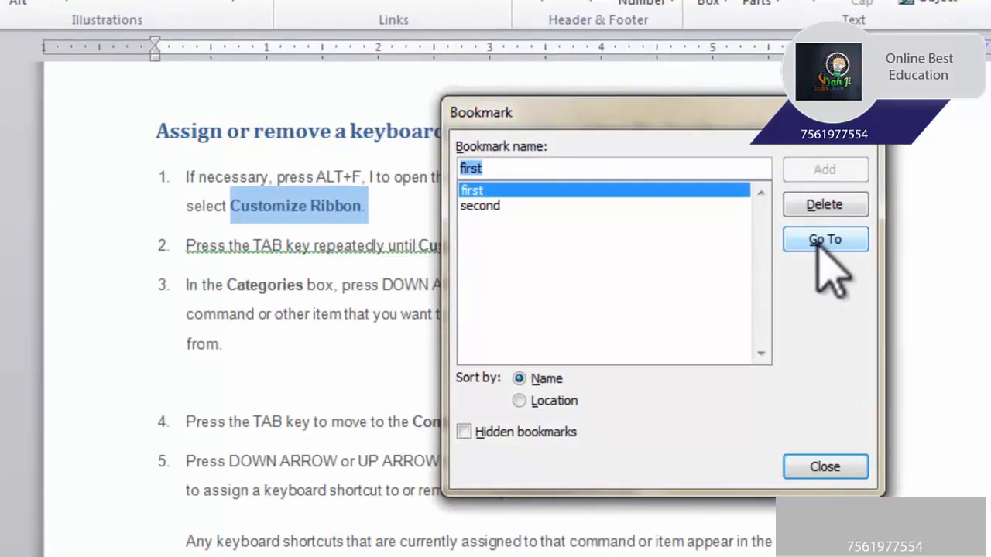
click(529, 206)
click(800, 242)
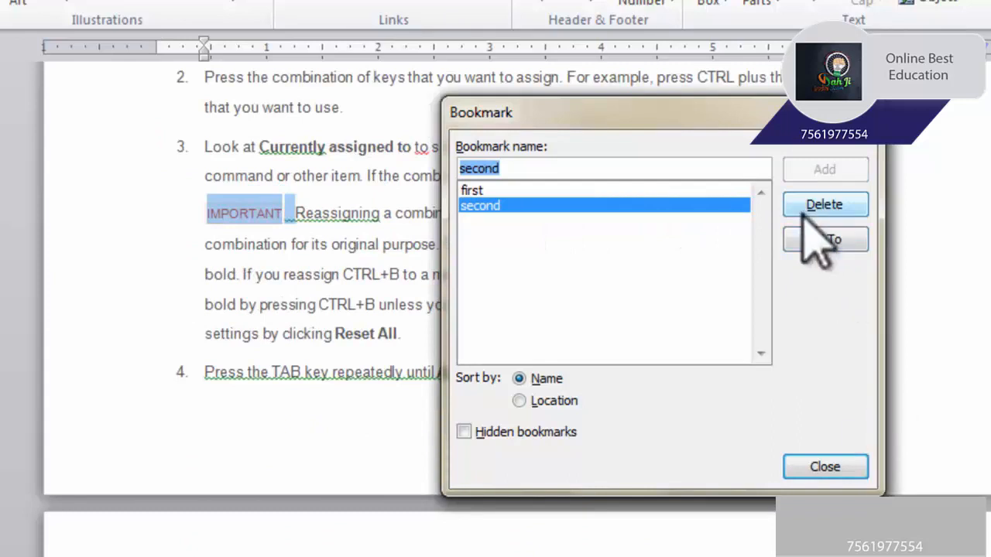
- Delete the bookmark "first" and close the bookmark list
click(582, 191)
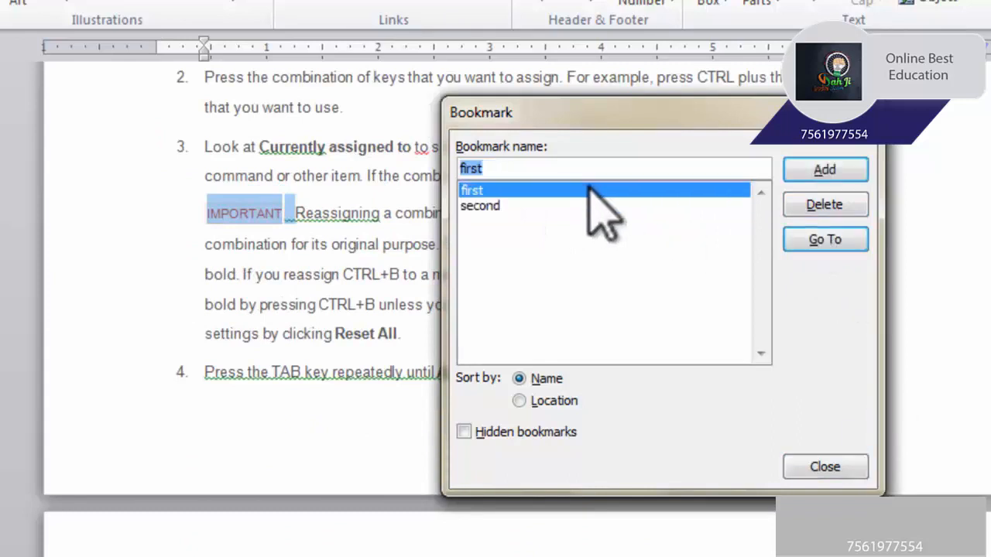
click(819, 209)
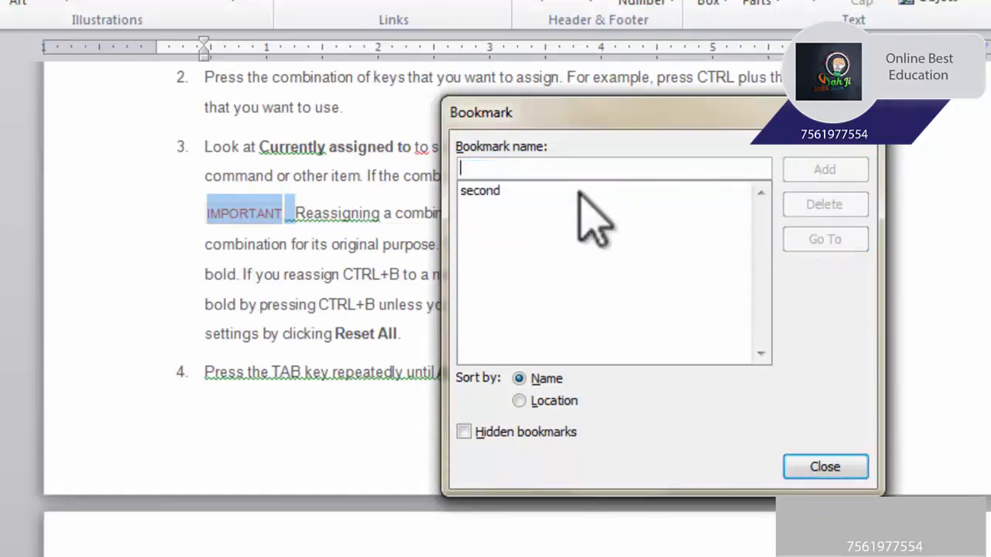
click(822, 467)
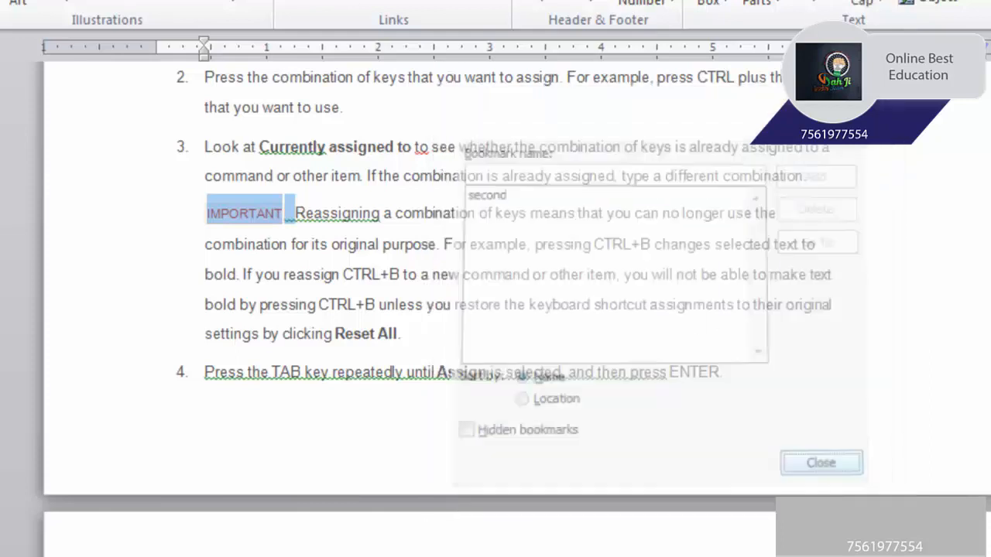
- Examine the reference types available for a cross-reference before "Press new shortcut key", keep Heading, and leave without inserting one
scroll(621, 194, up, 8)
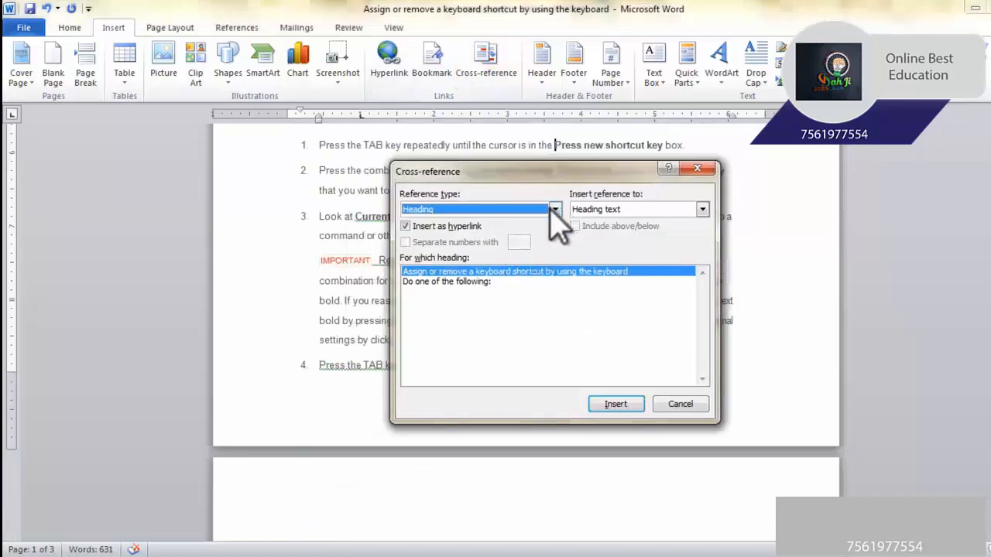
click(534, 210)
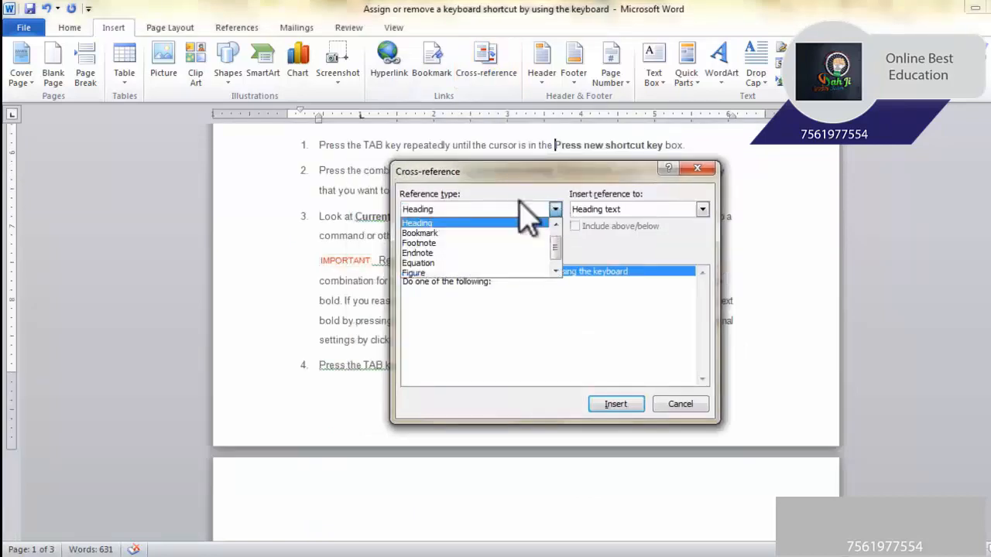
scroll(502, 218, up, 1)
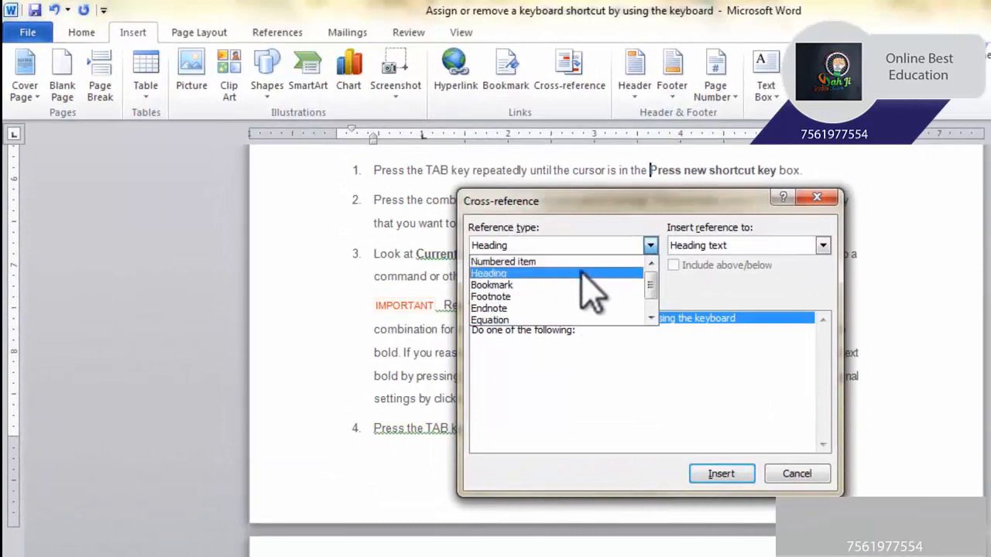
click(584, 273)
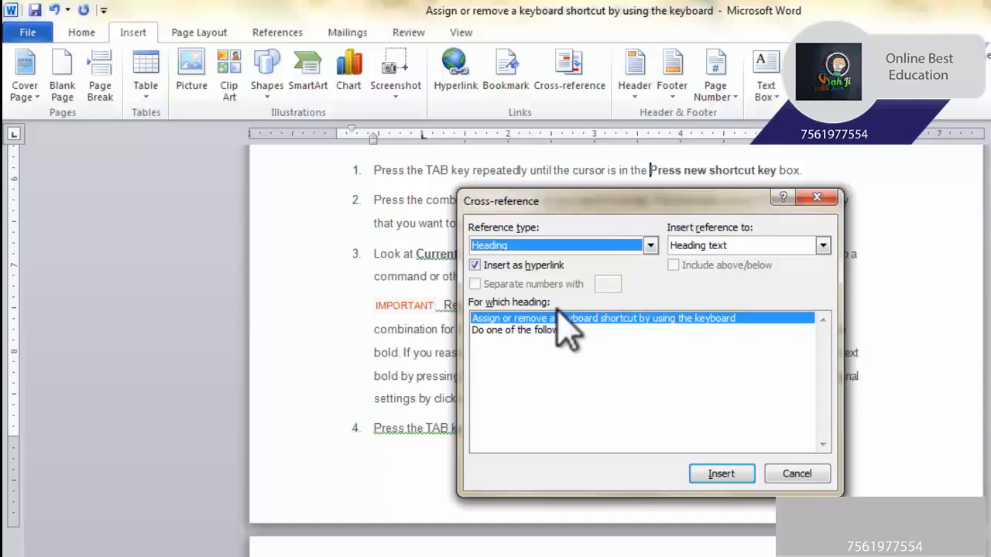
click(798, 472)
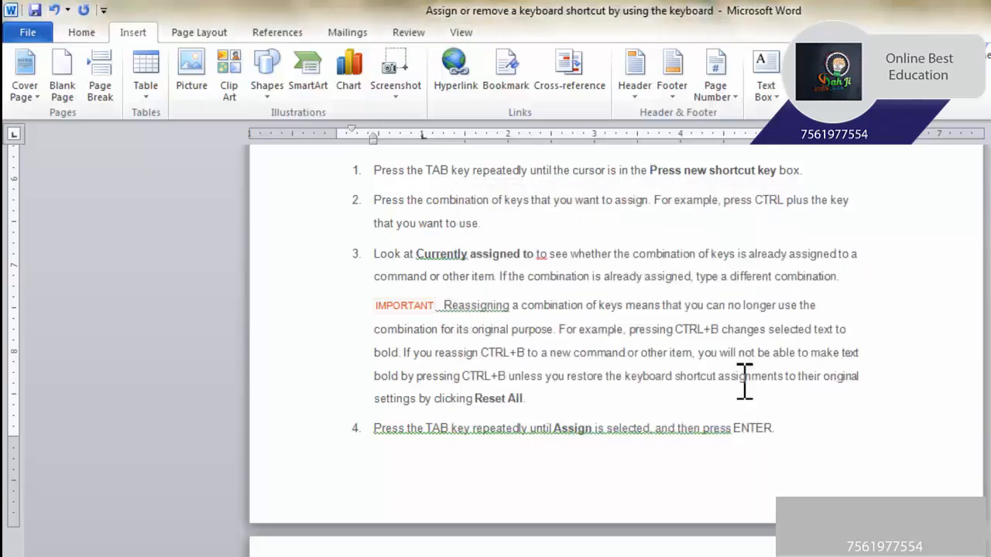
- Compare the document's headings with those offered for a heading cross-reference, leaving without inserting one
scroll(699, 418, down, 3)
scroll(697, 433, down, 10)
scroll(630, 372, up, 11)
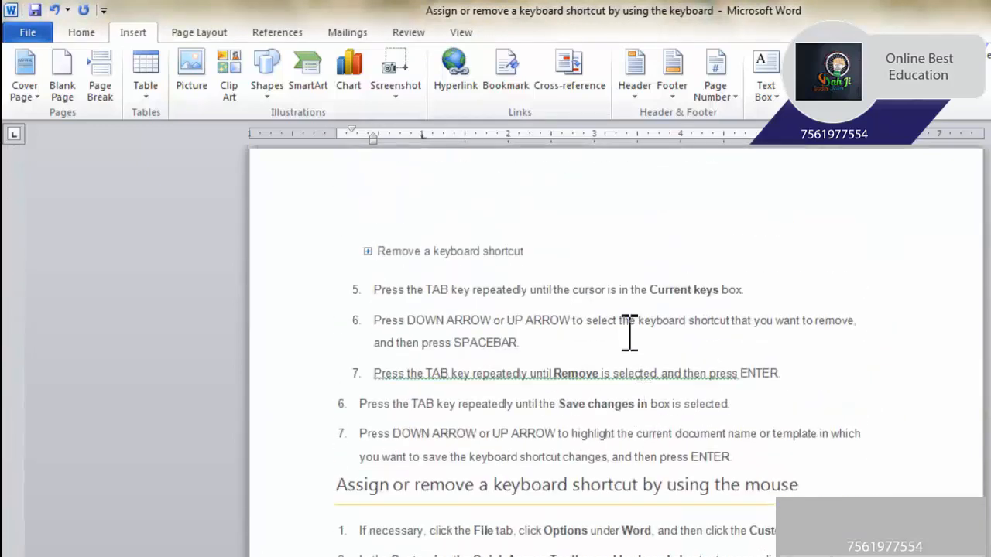
click(569, 83)
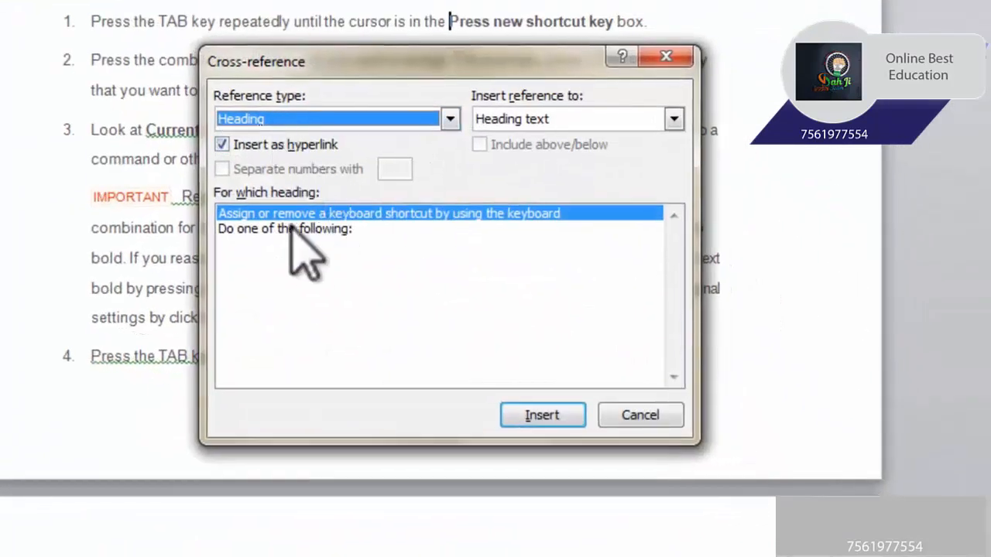
click(663, 413)
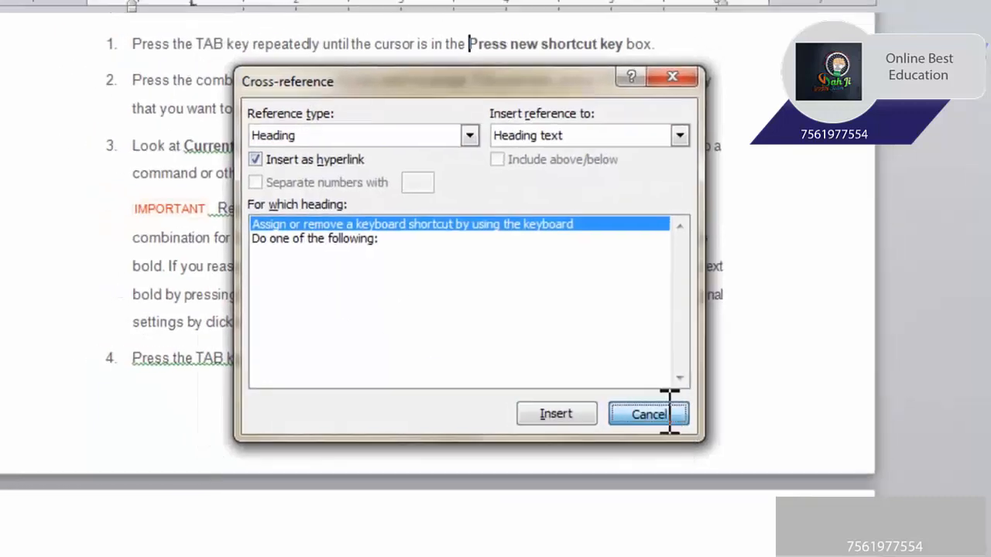
scroll(596, 356, down, 10)
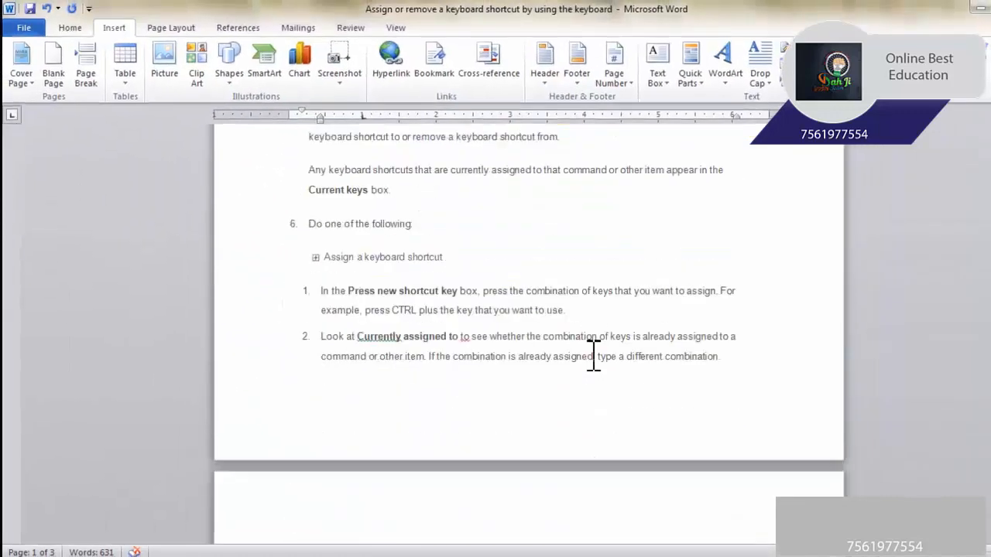
- Apply the Heading 1 style to the line "Assign or remove a keyboard shortcut by using the mouse"
scroll(598, 357, up, 5)
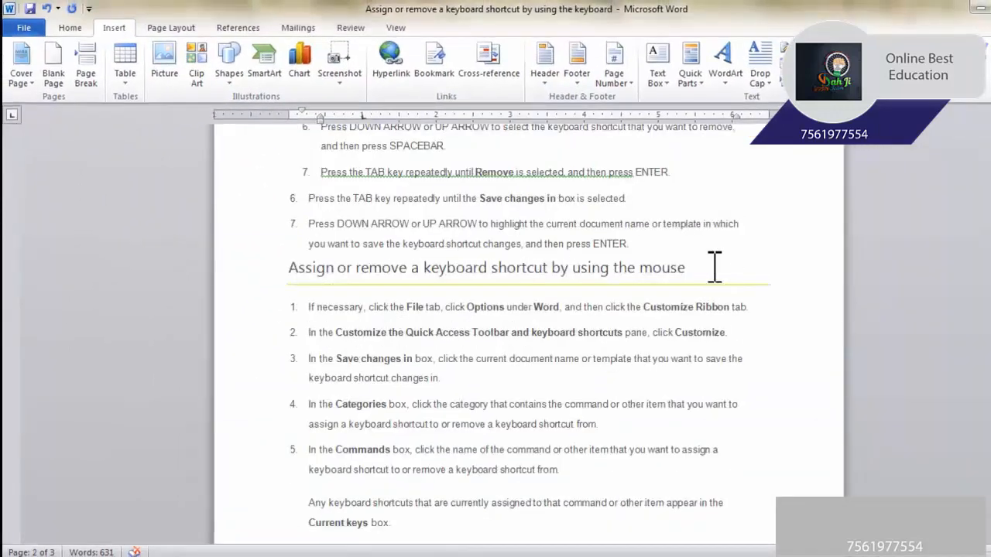
drag(693, 270, 283, 288)
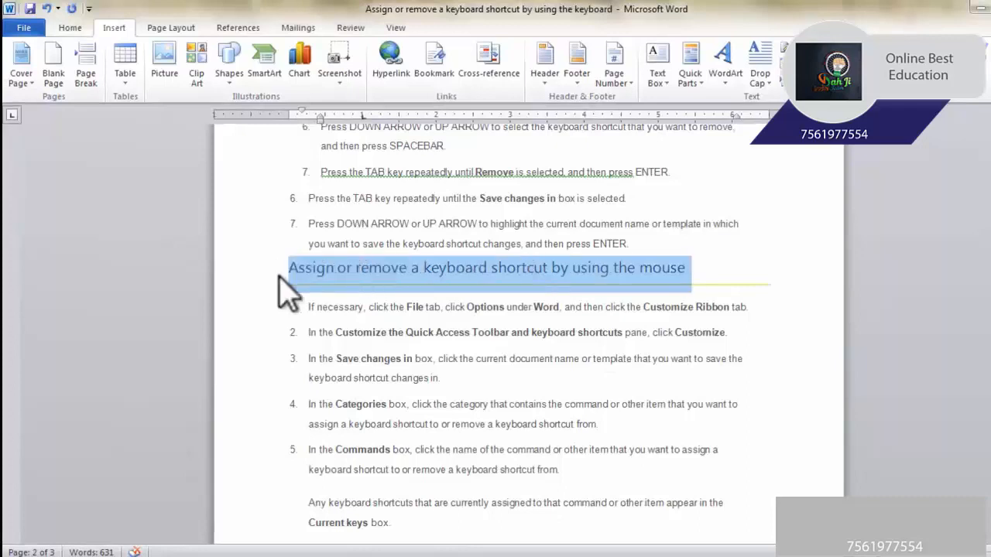
click(71, 29)
click(641, 70)
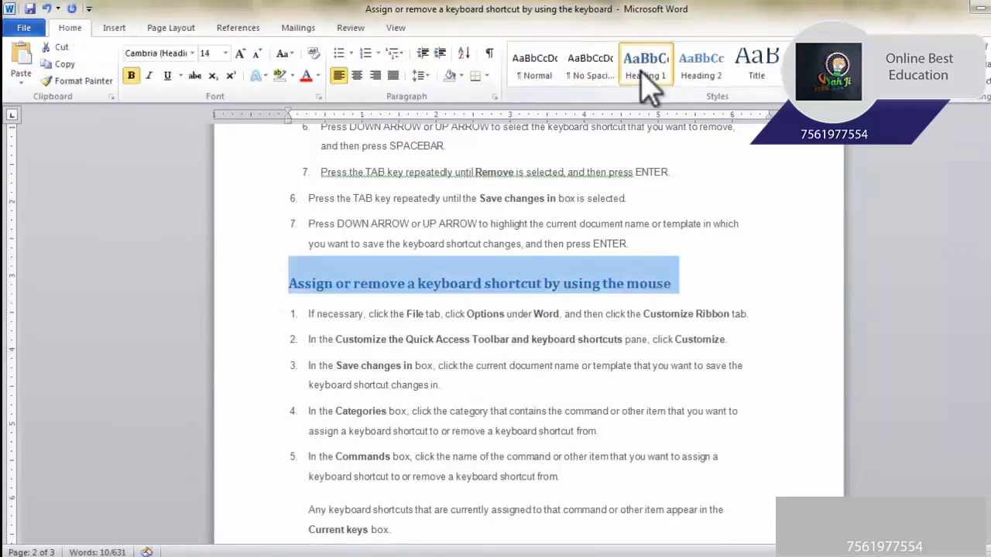
- Examine the headings offered for a cross-reference after "Remove a keyboard shortcut", selecting each in turn, and leave without inserting one
scroll(542, 209, up, 3)
click(516, 228)
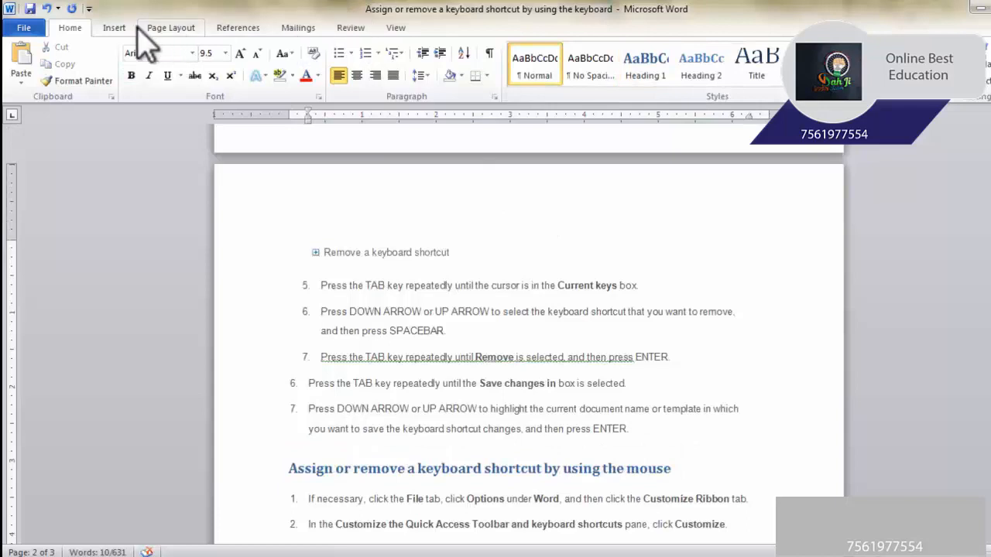
click(116, 28)
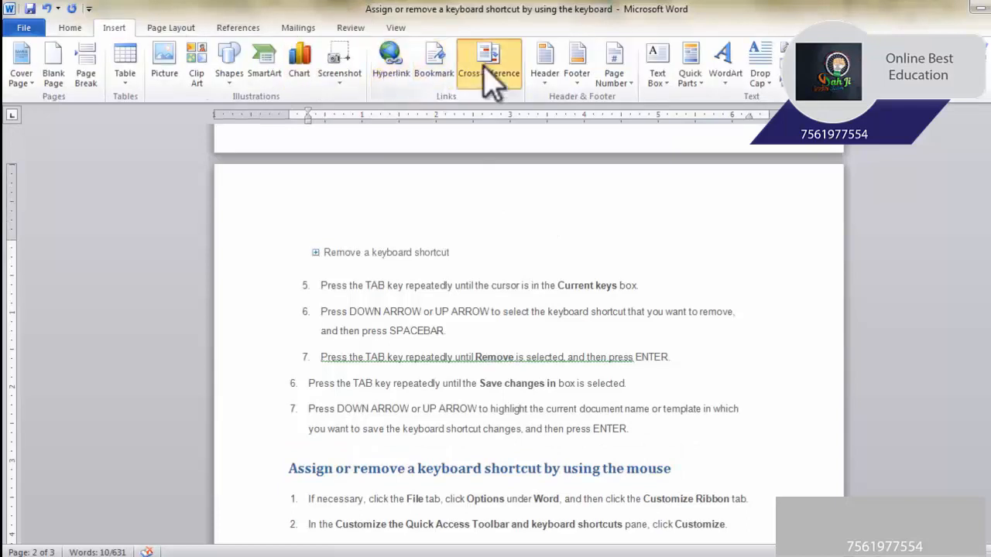
click(488, 66)
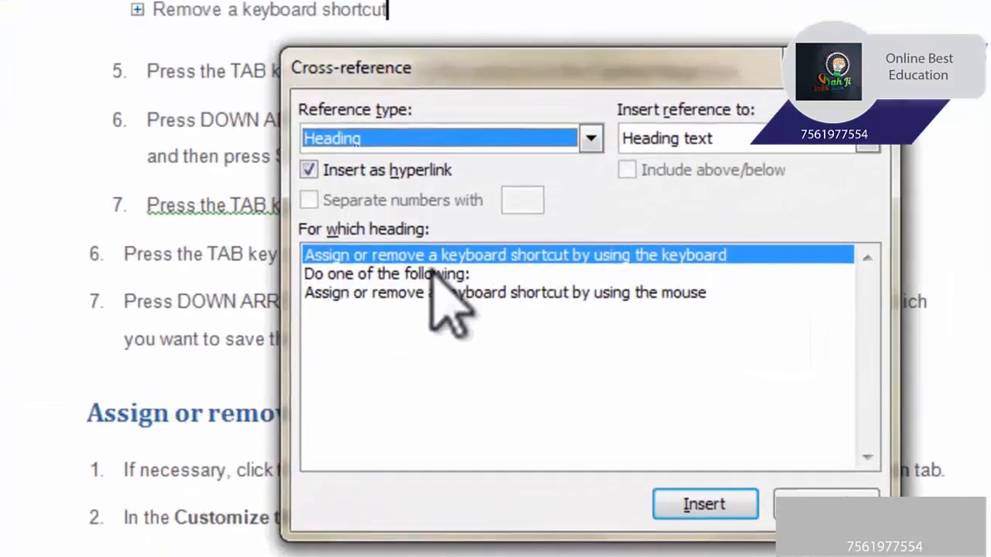
click(473, 283)
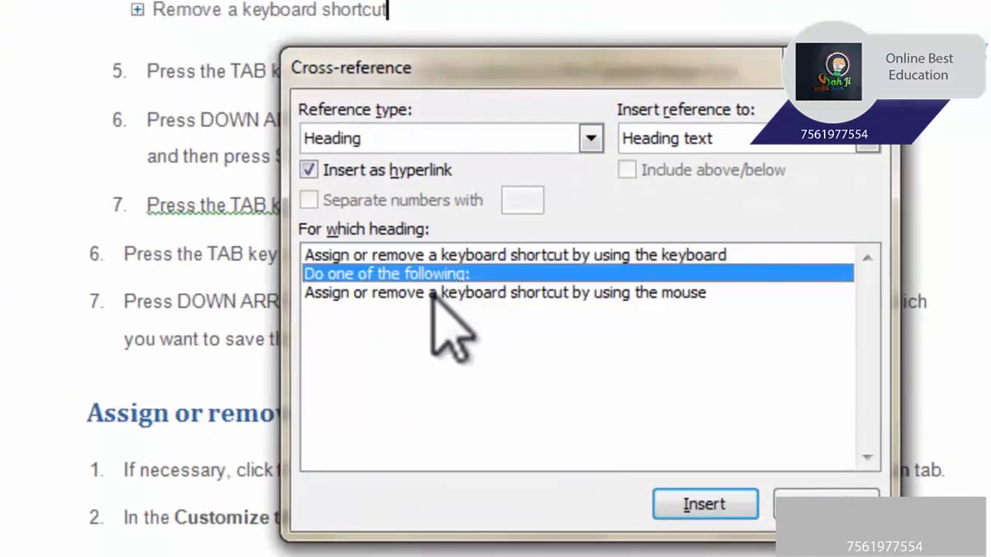
click(475, 294)
click(466, 256)
click(464, 274)
click(466, 293)
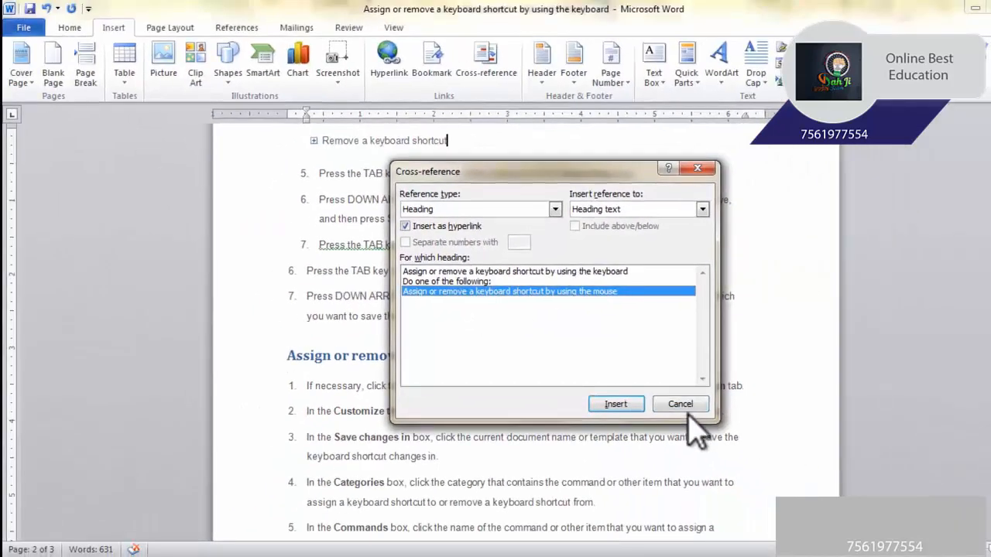
click(712, 426)
- Insert a hyperlinked heading-text cross-reference to "Assign or remove a keyboard shortcut by using the keyboard" below the IMPORTANT line on the last page
scroll(657, 420, down, 10)
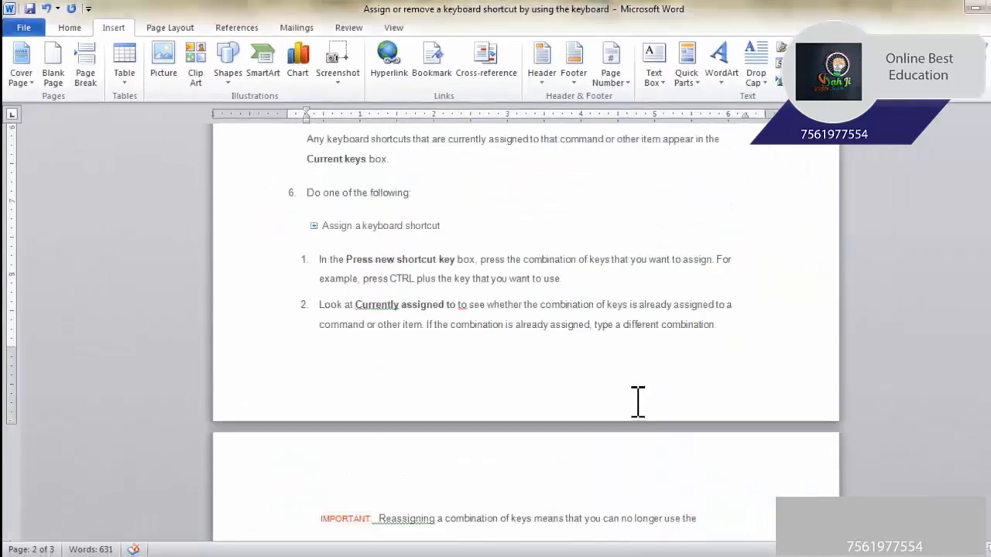
scroll(458, 287, down, 3)
click(354, 314)
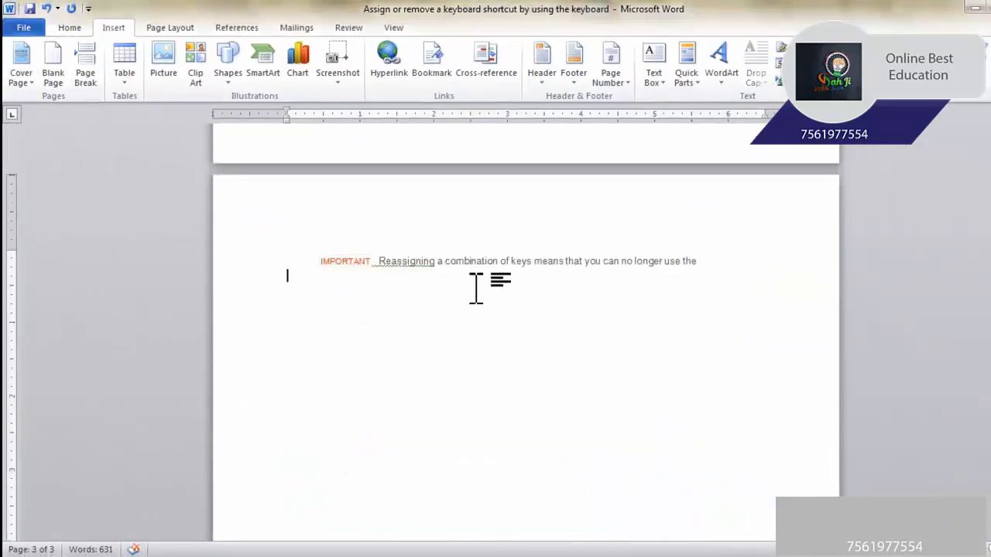
click(499, 75)
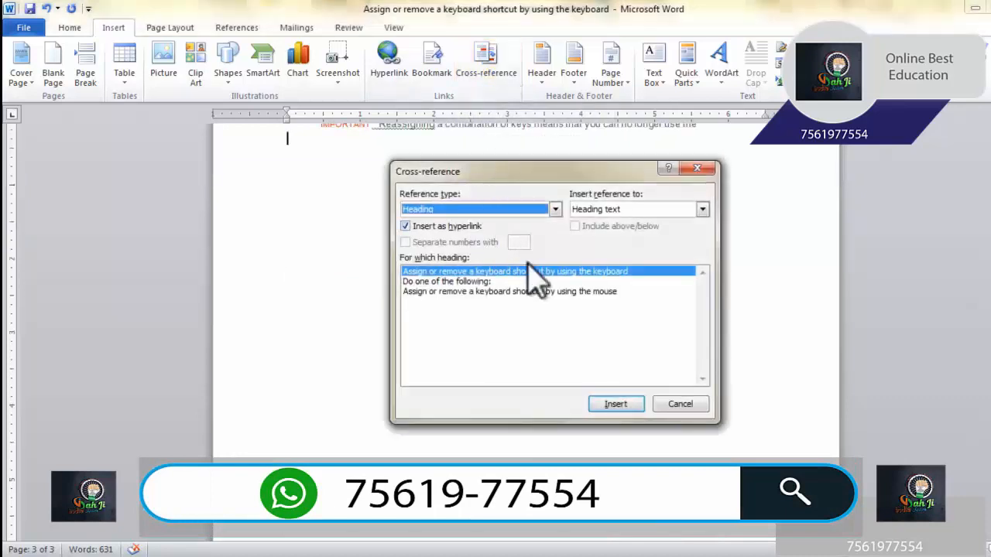
click(472, 281)
click(520, 271)
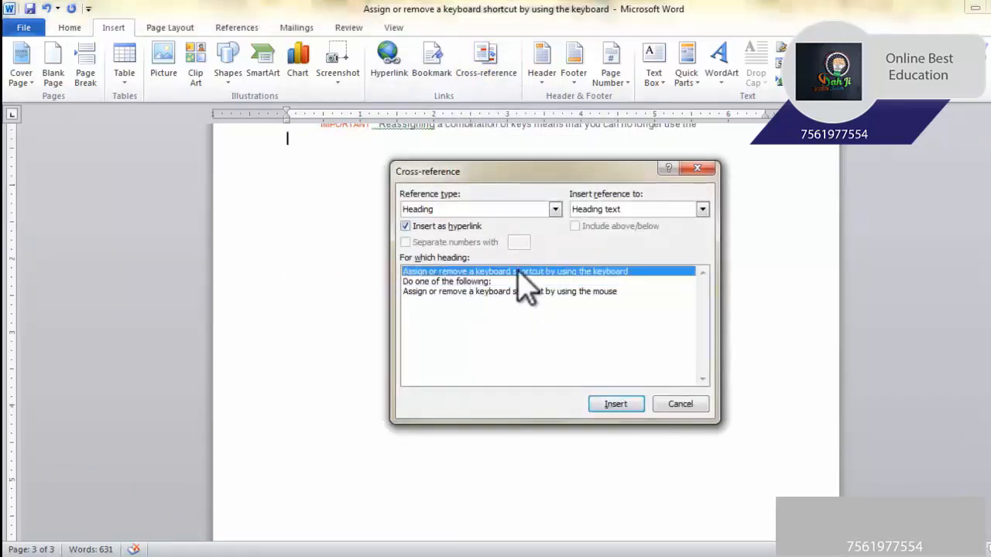
click(615, 404)
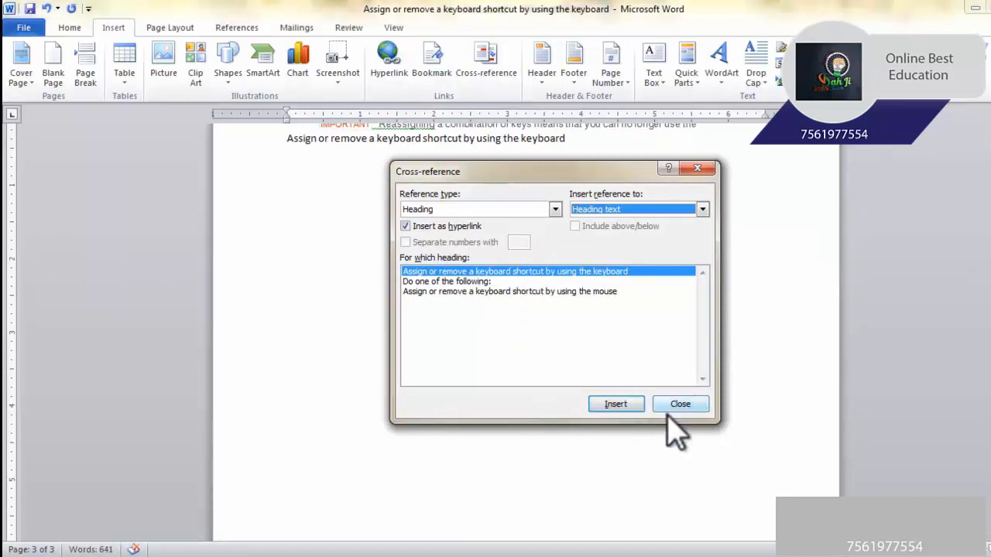
click(673, 404)
- Add the lead-in text "For more details : - " in front of the inserted cross-reference
click(281, 138)
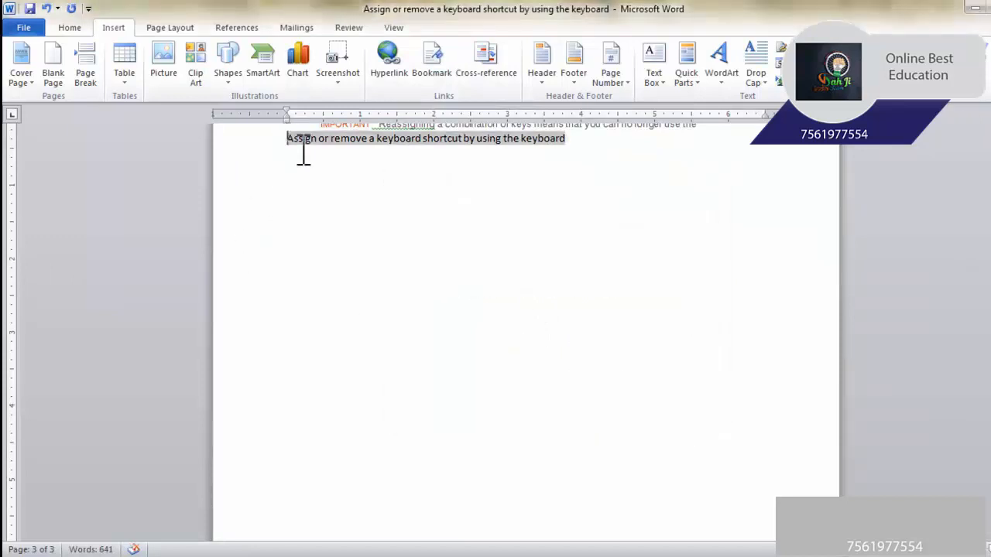
text(For m)
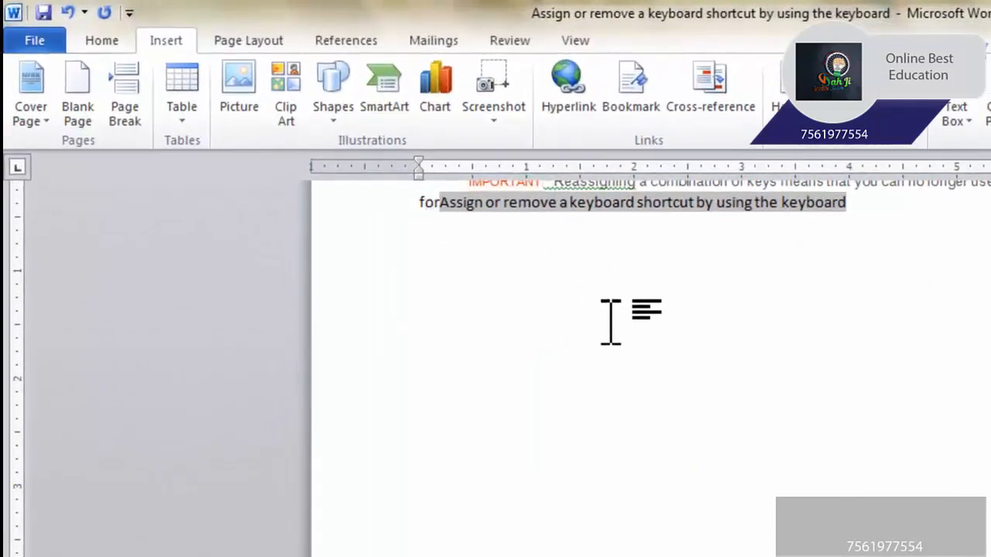
text(ore detaiol)
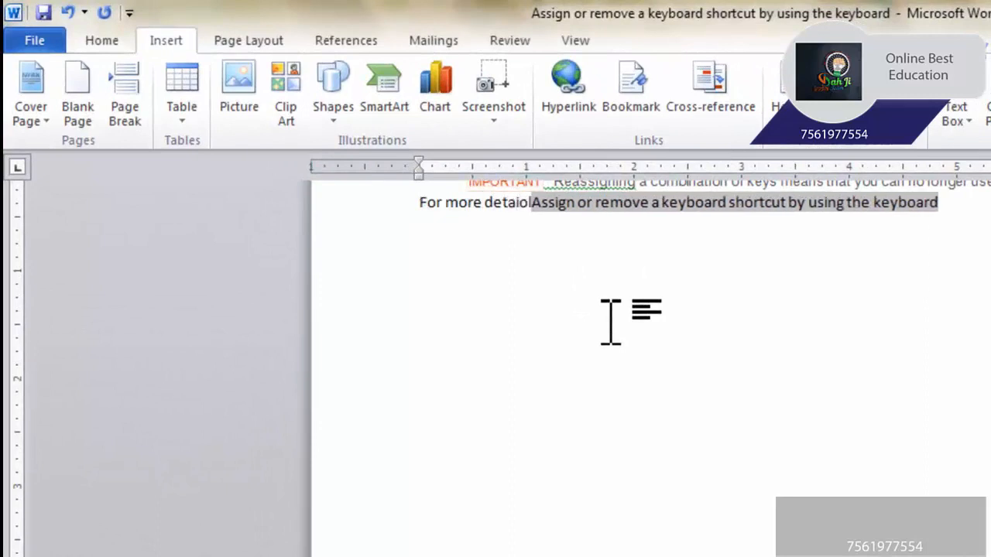
key(BackSpace)
key(BackSpace)
key(BackSpace)
text(ils )
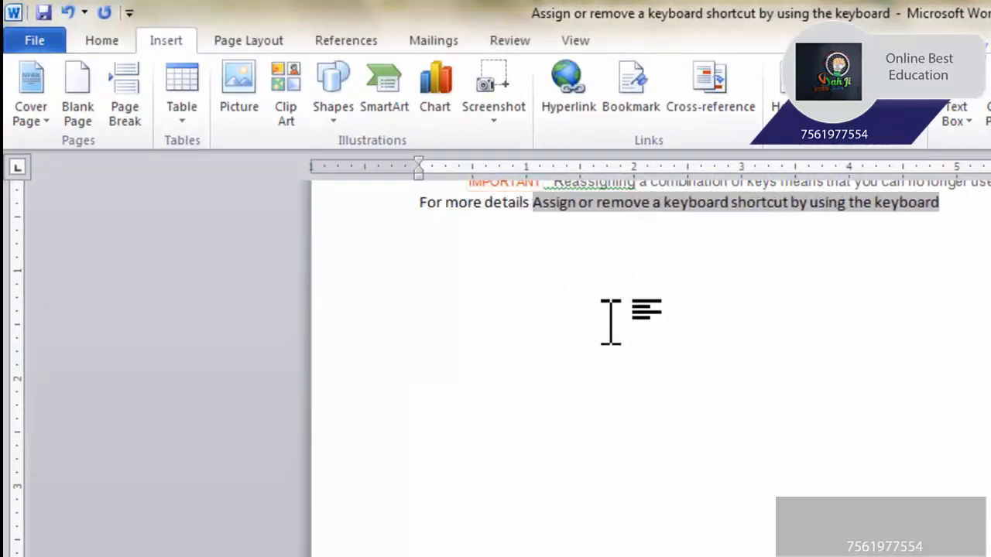
text(: -)
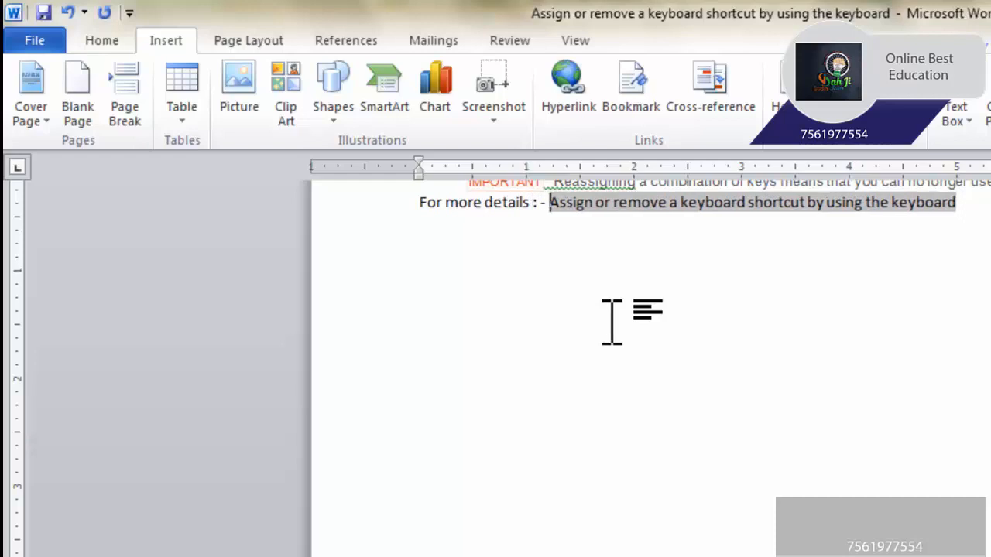
- Follow the cross-reference on the last page to its heading in the document
click(613, 315)
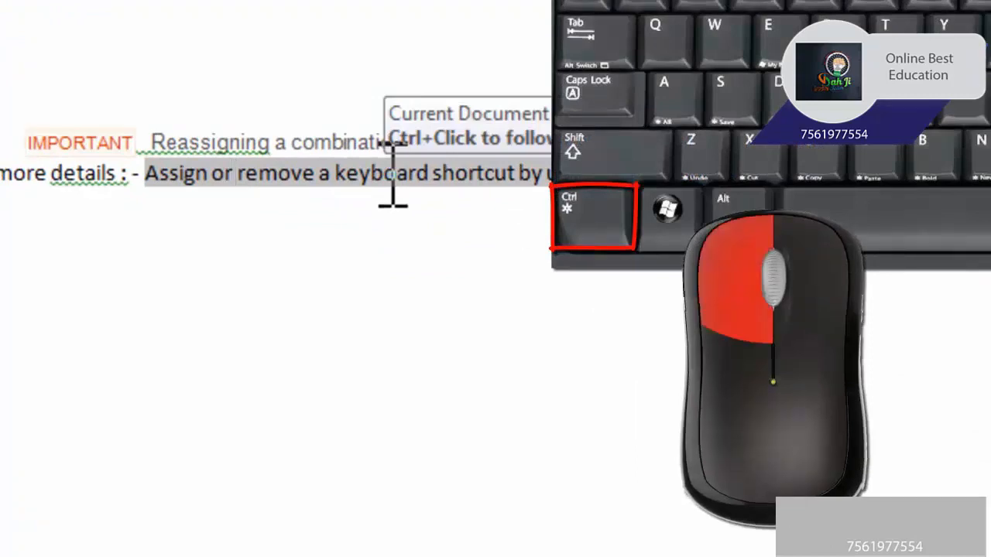
ctrl+click(385, 174)
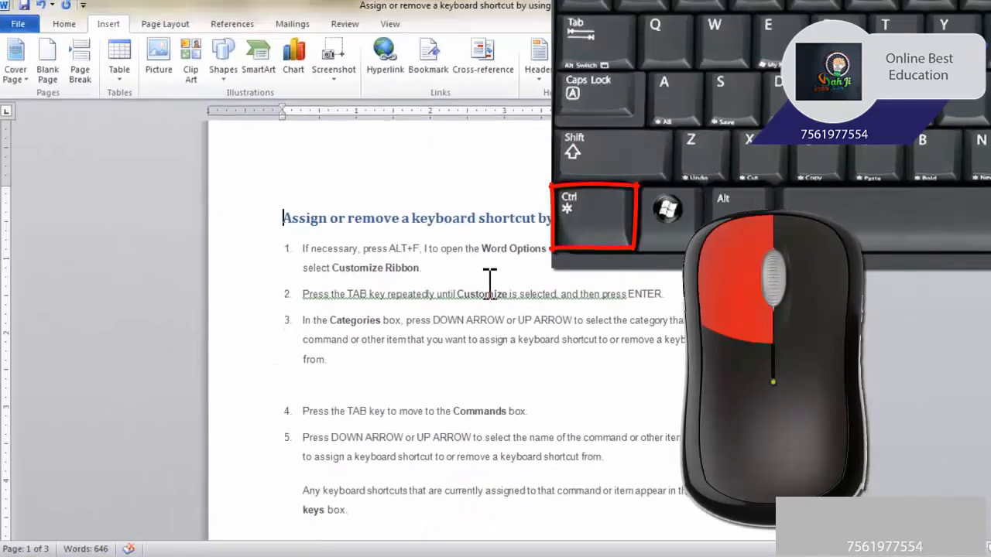